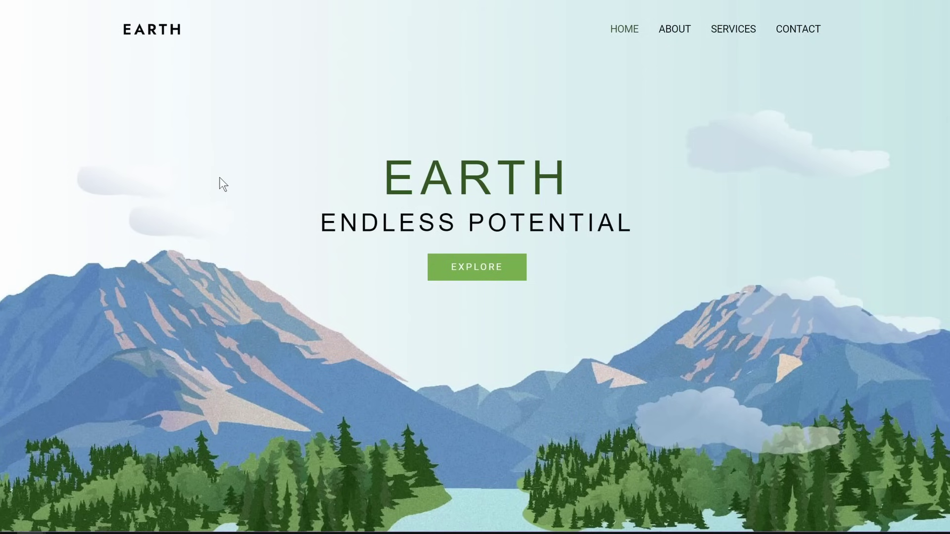
# Step: Scroll down and up through the blog post listing
pyautogui.scroll(-3, 219, 182)
pyautogui.scroll(-10, 215, 184)
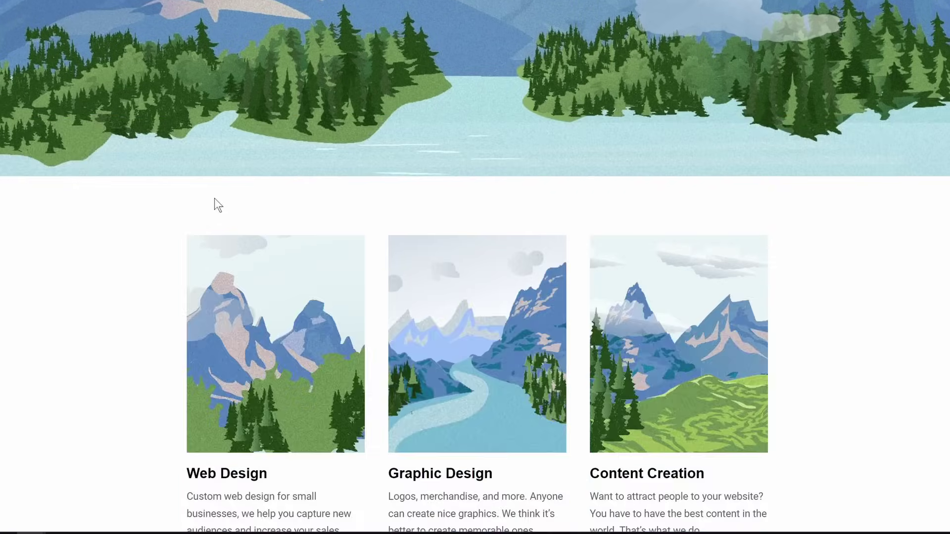
pyautogui.scroll(13, 94, 200)
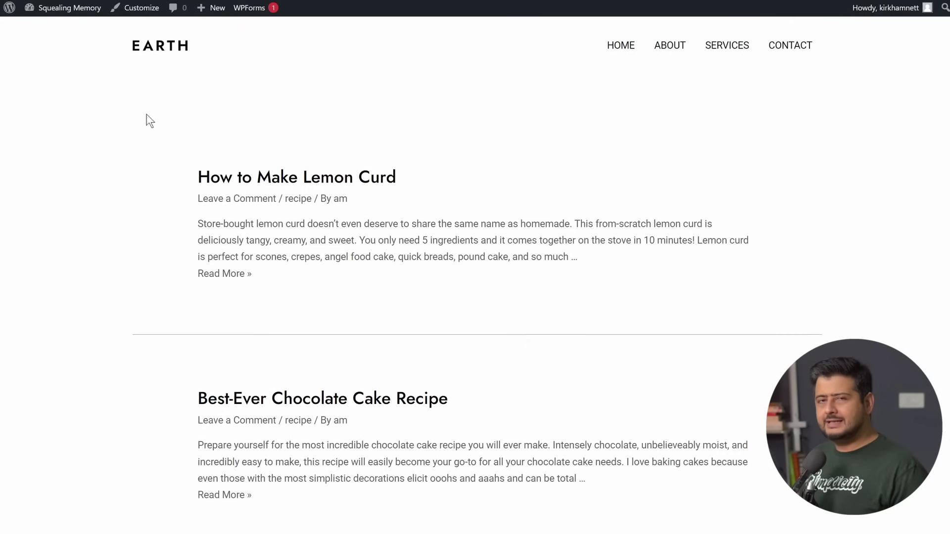
pyautogui.scroll(-3, 144, 115)
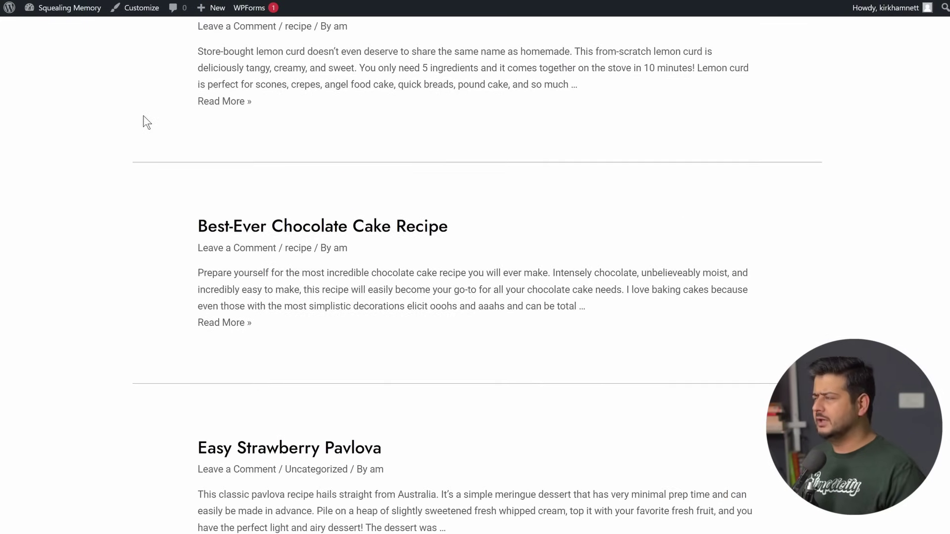
pyautogui.scroll(-6, 146, 122)
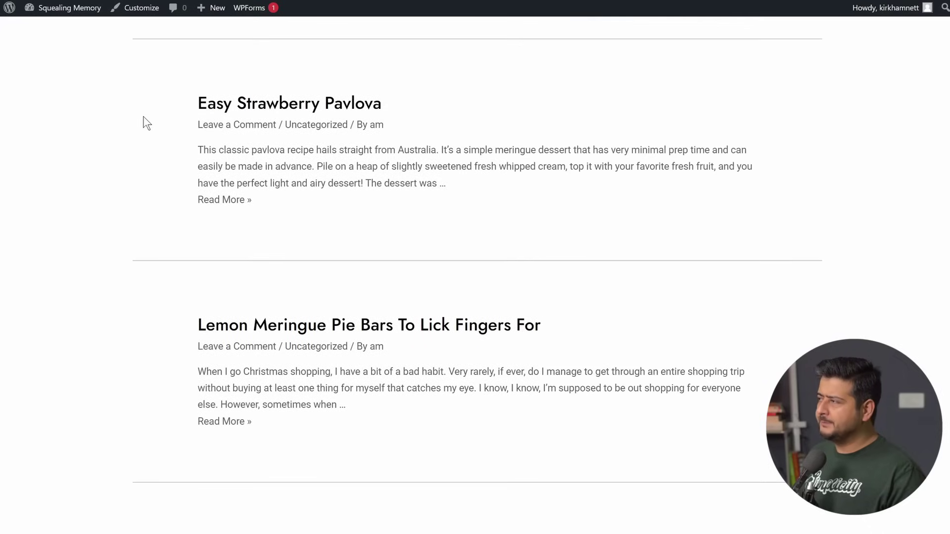
pyautogui.scroll(-4, 146, 125)
pyautogui.scroll(13, 146, 126)
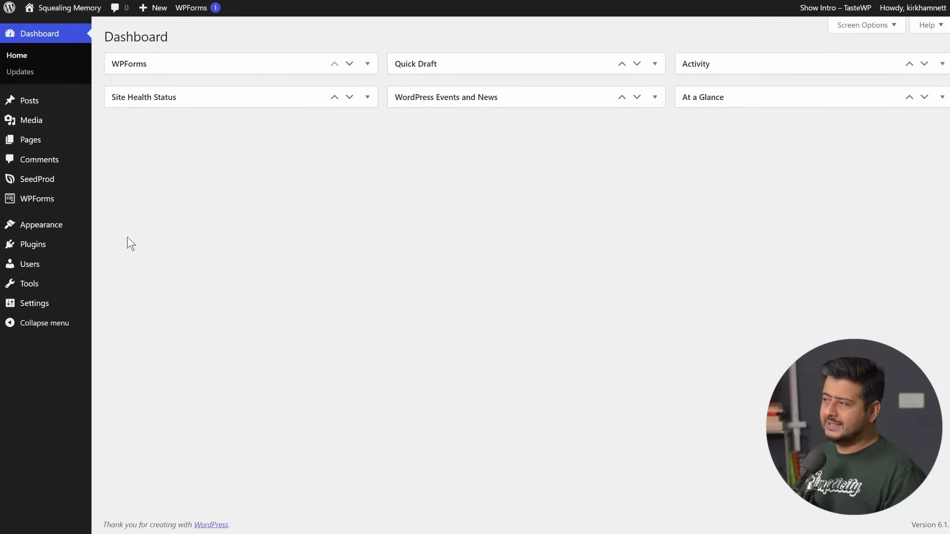
# Step: In Reading settings, make the homepage a static page set to Home Page and save
pyautogui.moveTo(51, 303)
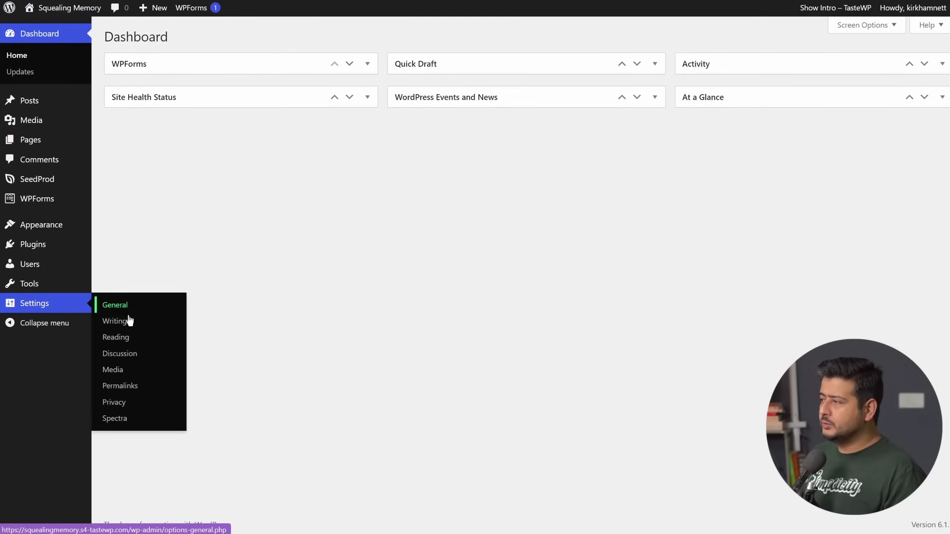
pyautogui.click(121, 337)
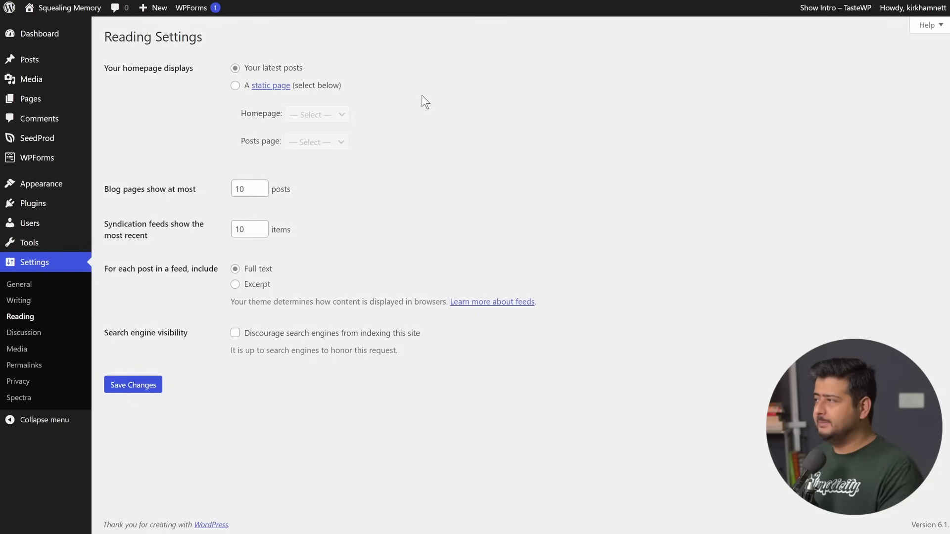
pyautogui.click(235, 86)
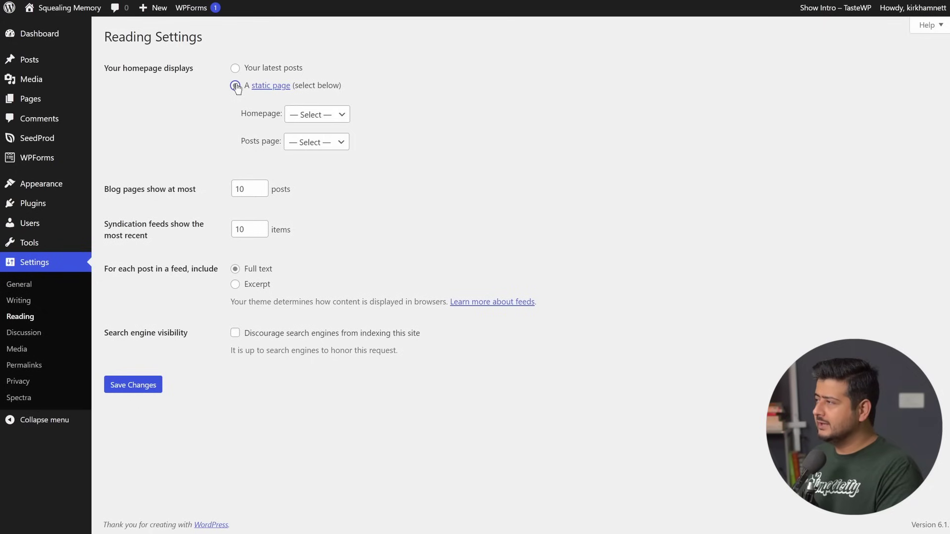
pyautogui.click(347, 124)
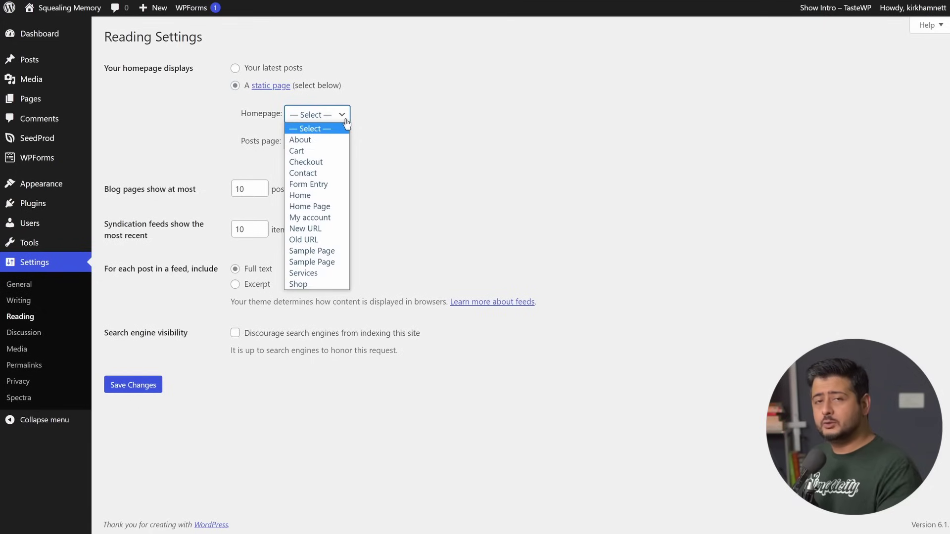
pyautogui.click(327, 206)
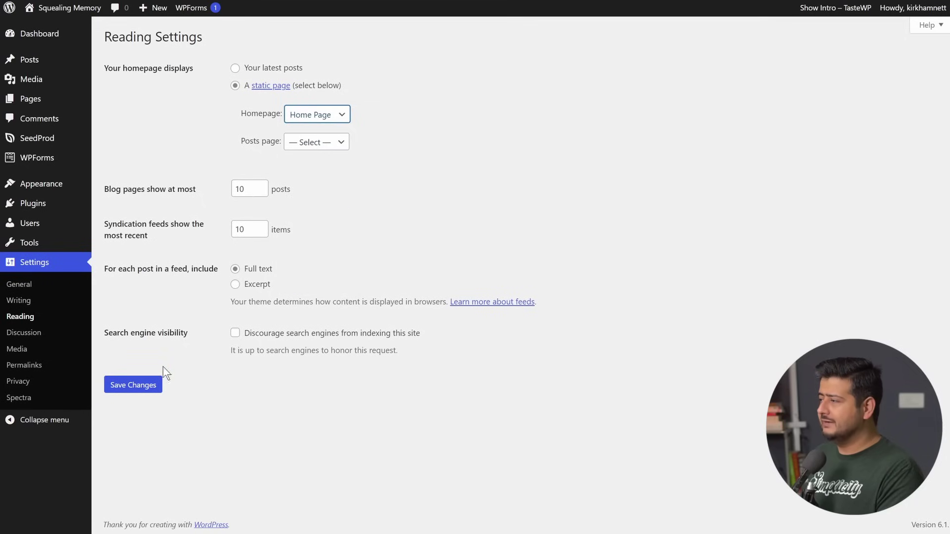
pyautogui.click(141, 385)
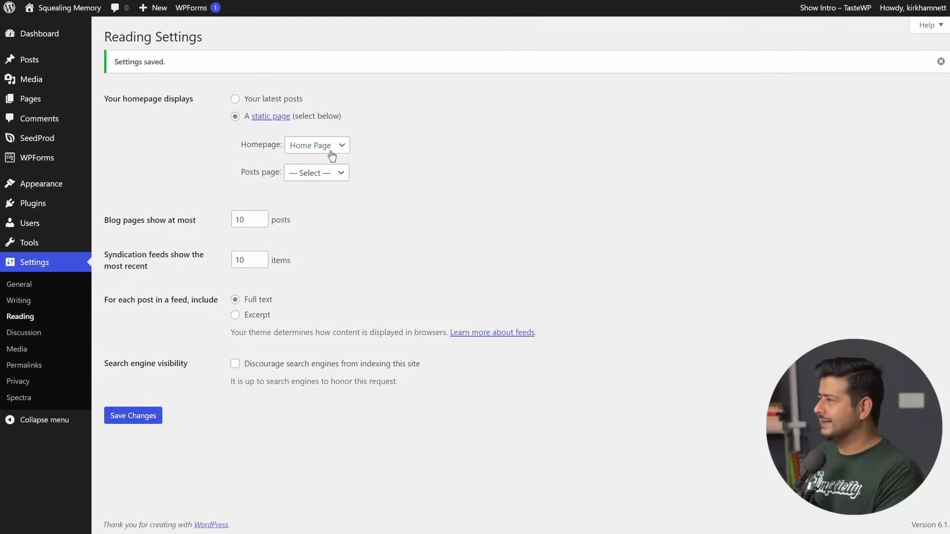
# Step: Change the static homepage from Home Page to Home and save again
pyautogui.click(331, 148)
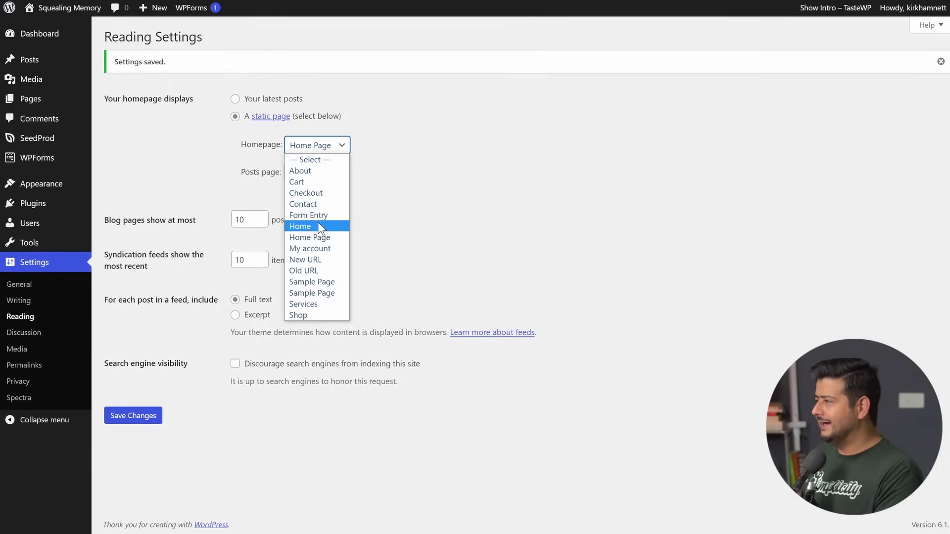
pyautogui.click(319, 226)
pyautogui.click(134, 414)
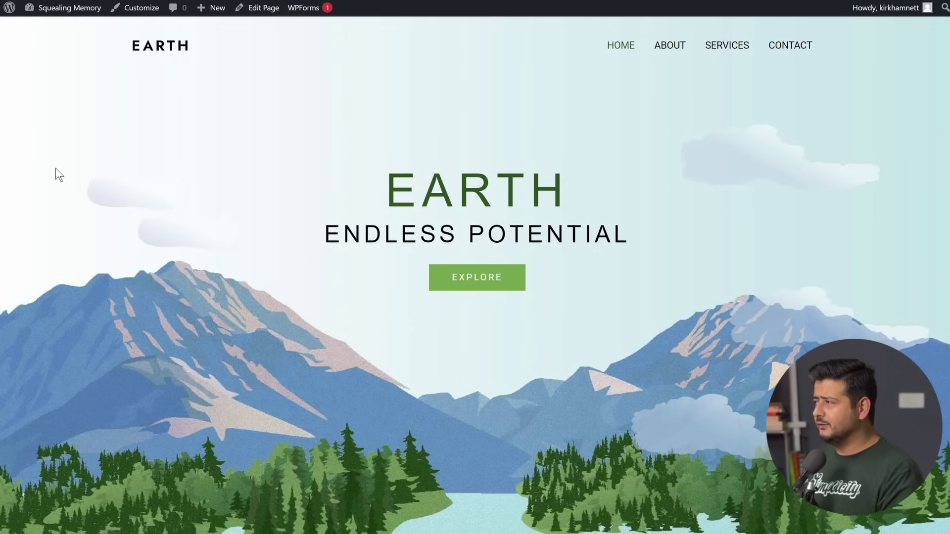
pyautogui.scroll(-5, 283, 182)
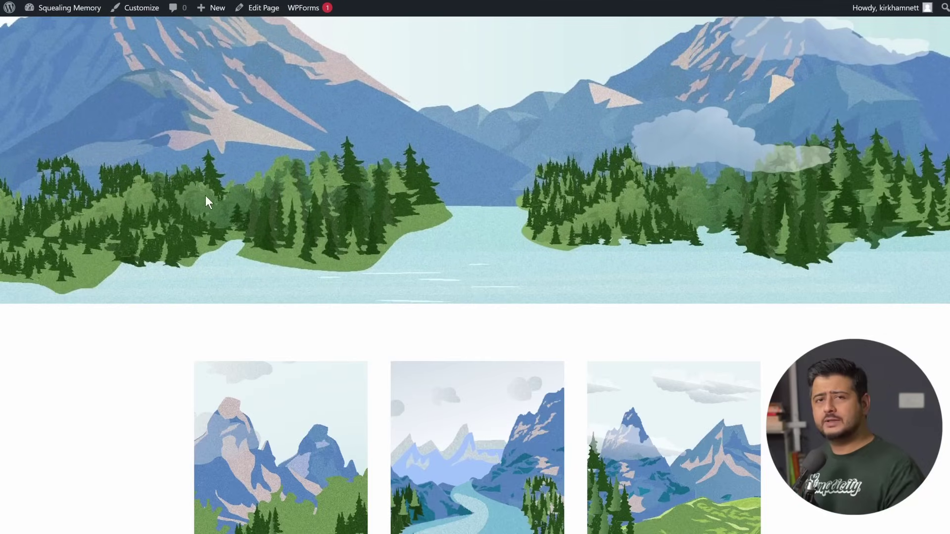
pyautogui.scroll(5, 209, 191)
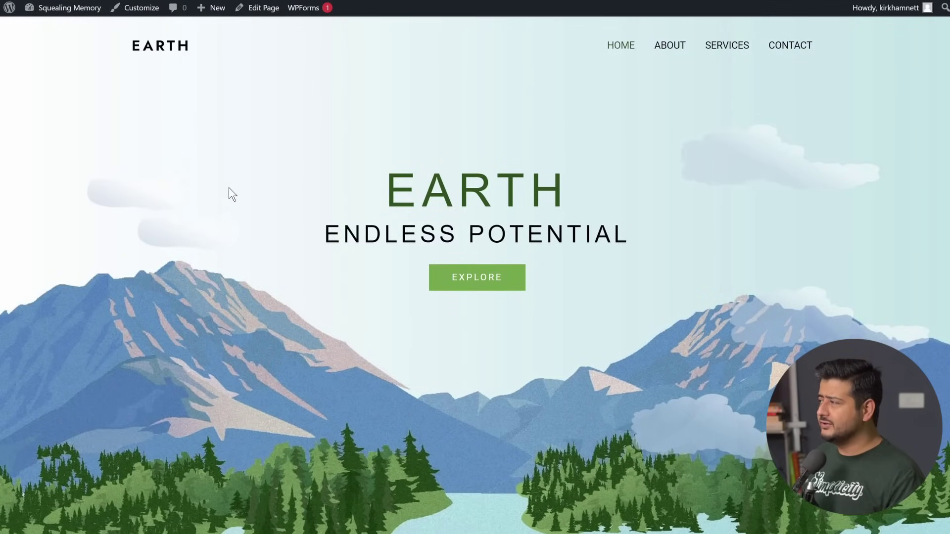
pyautogui.scroll(-10, 227, 190)
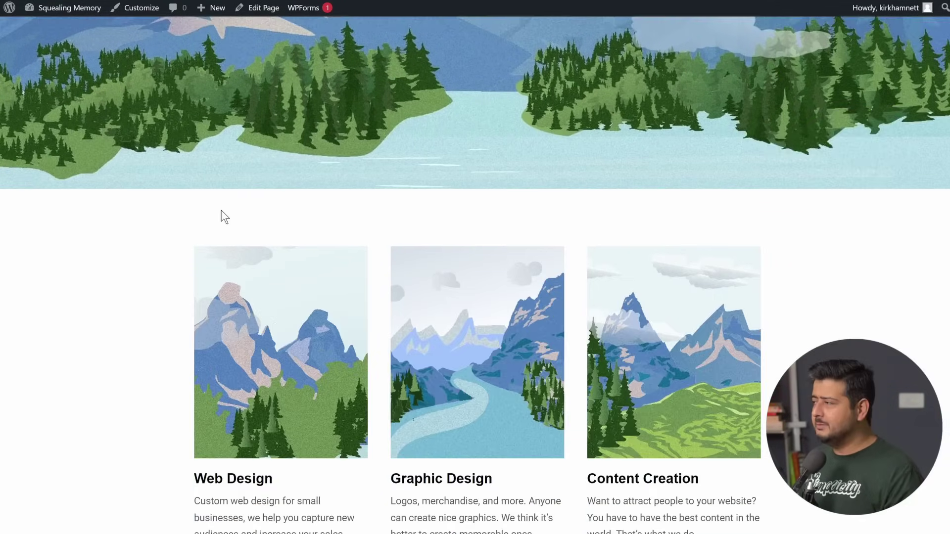
pyautogui.scroll(10, 288, 199)
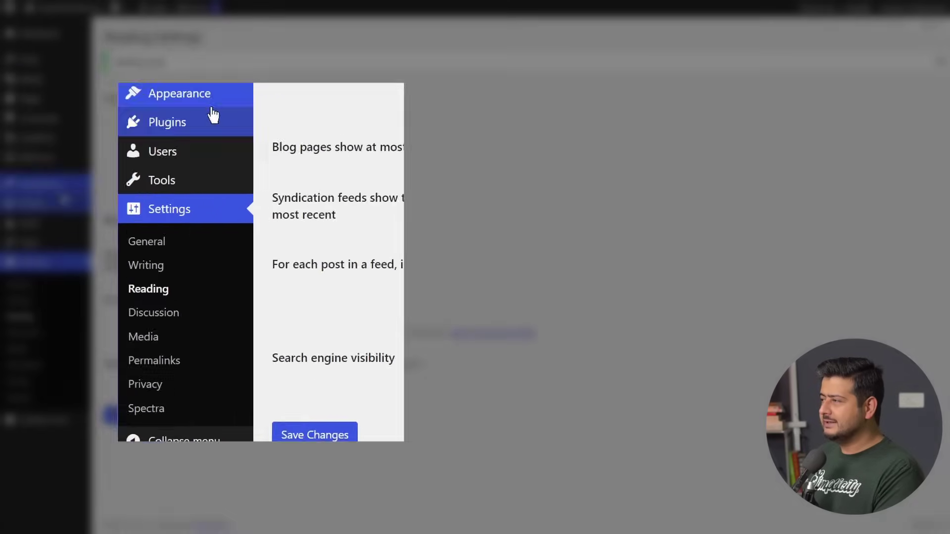
pyautogui.moveTo(54, 187)
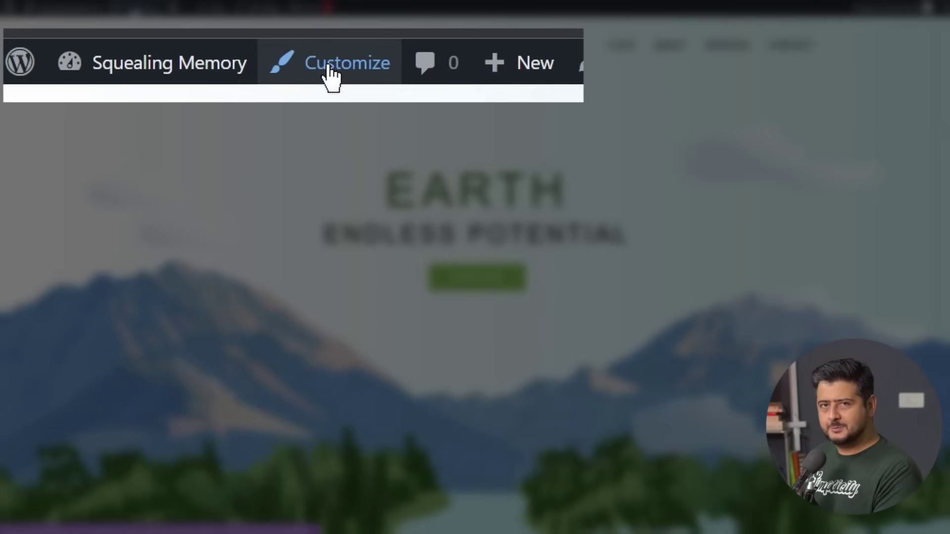
# Step: Open the Customizer and jump to the Astra header's EARTH logo settings
pyautogui.click(329, 74)
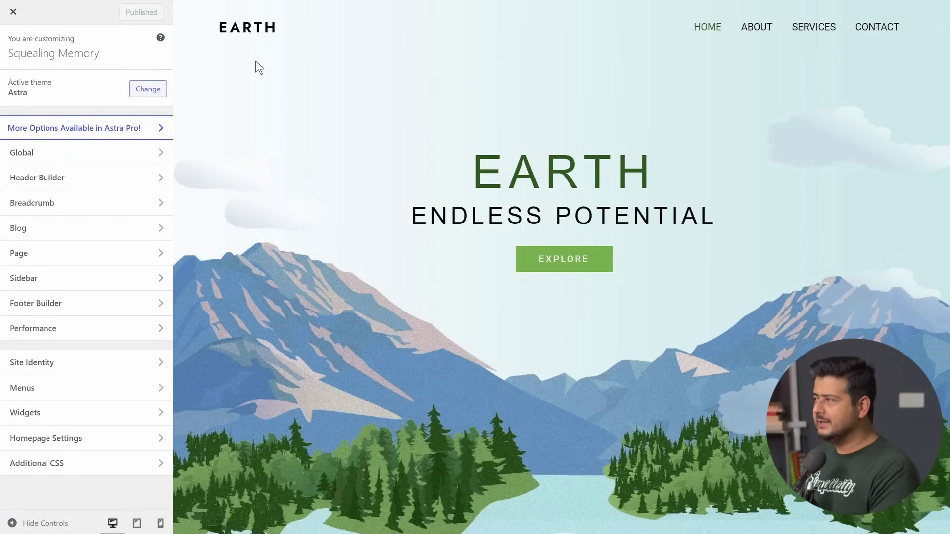
pyautogui.click(226, 30)
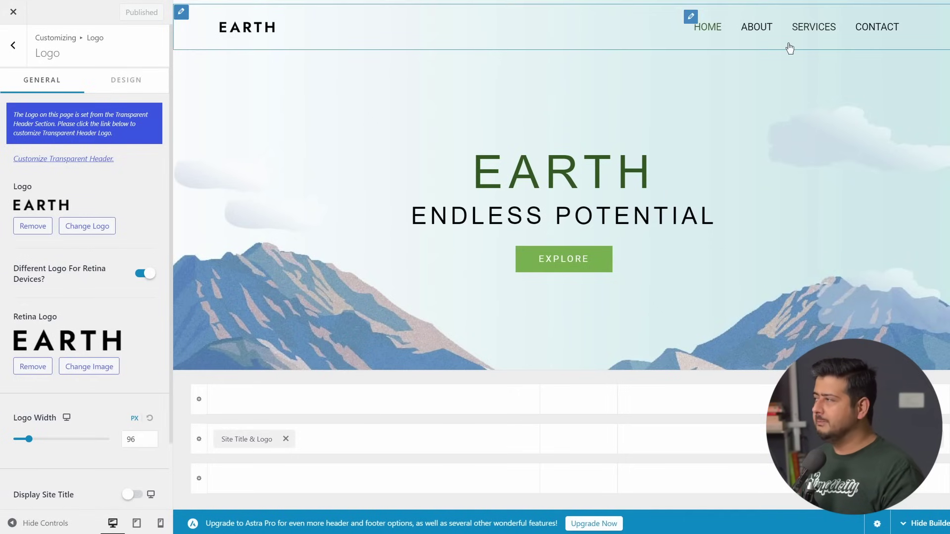
pyautogui.scroll(-10, 631, 179)
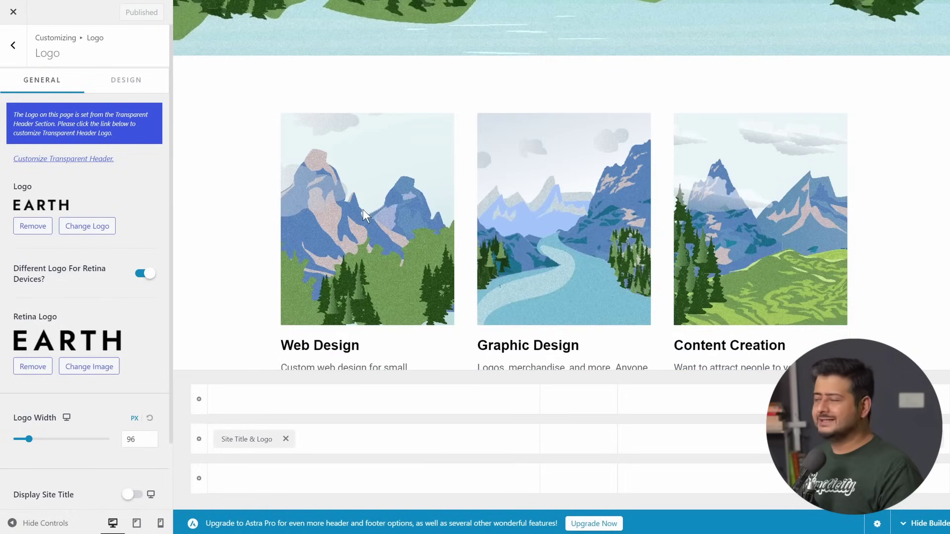
# Step: Back out of the logo settings and browse the Global and Header Builder Customizer panels
pyautogui.click(14, 45)
pyautogui.click(18, 46)
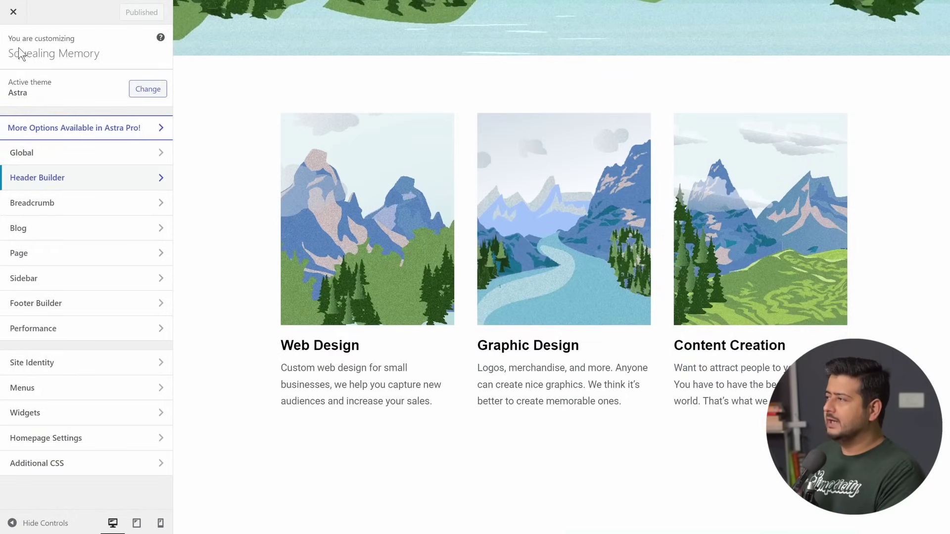
pyautogui.click(61, 162)
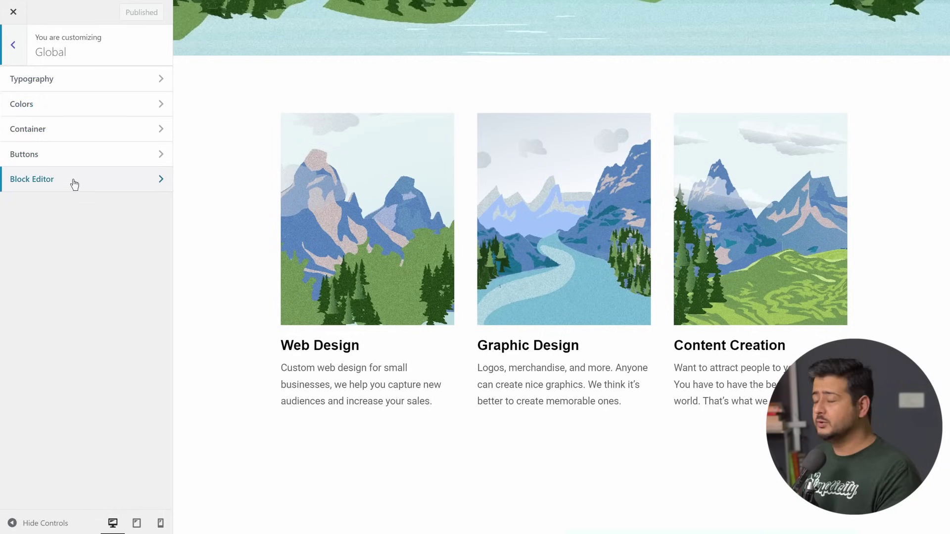
pyautogui.click(14, 44)
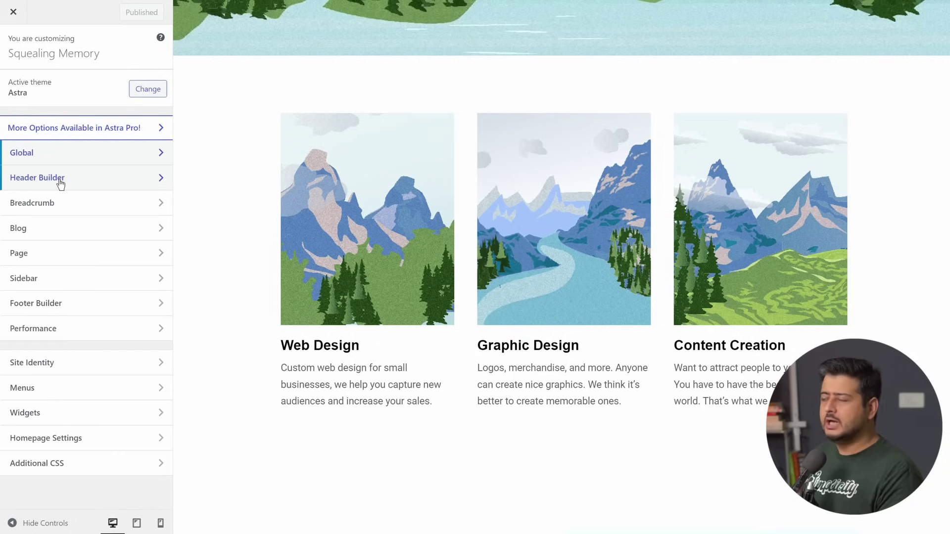
pyautogui.click(60, 180)
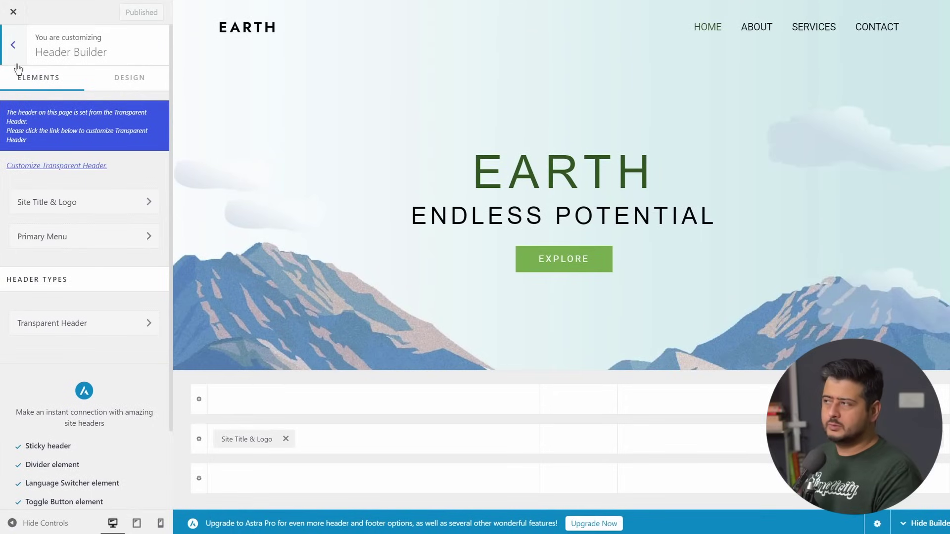
pyautogui.click(15, 62)
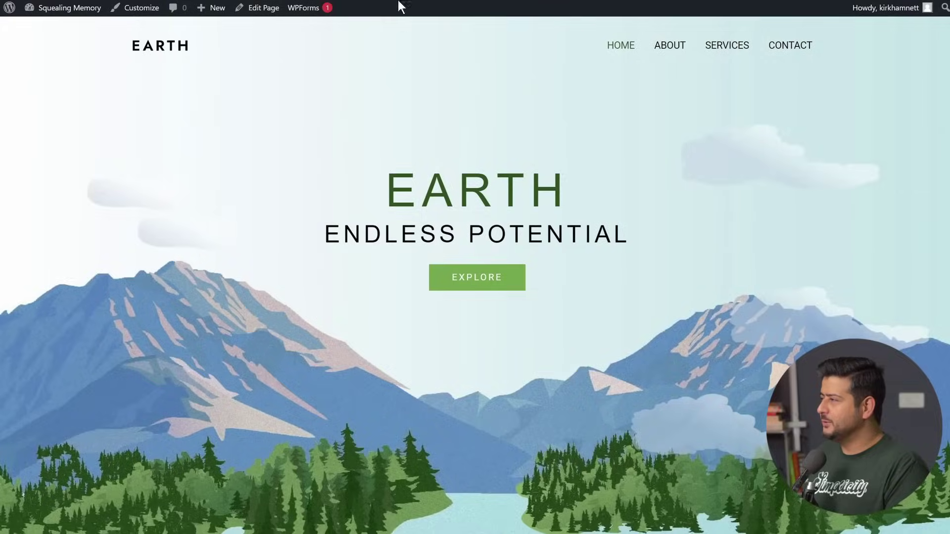
# Step: Scroll the live Earth homepage, then edit Home — Front Page in the block editor
pyautogui.scroll(-12, 329, 168)
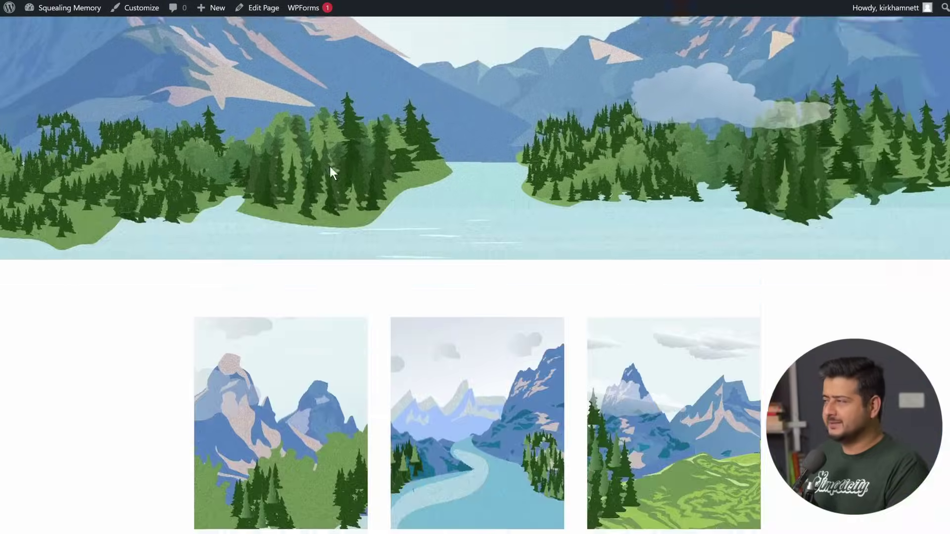
pyautogui.scroll(-9, 329, 178)
pyautogui.scroll(17, 334, 192)
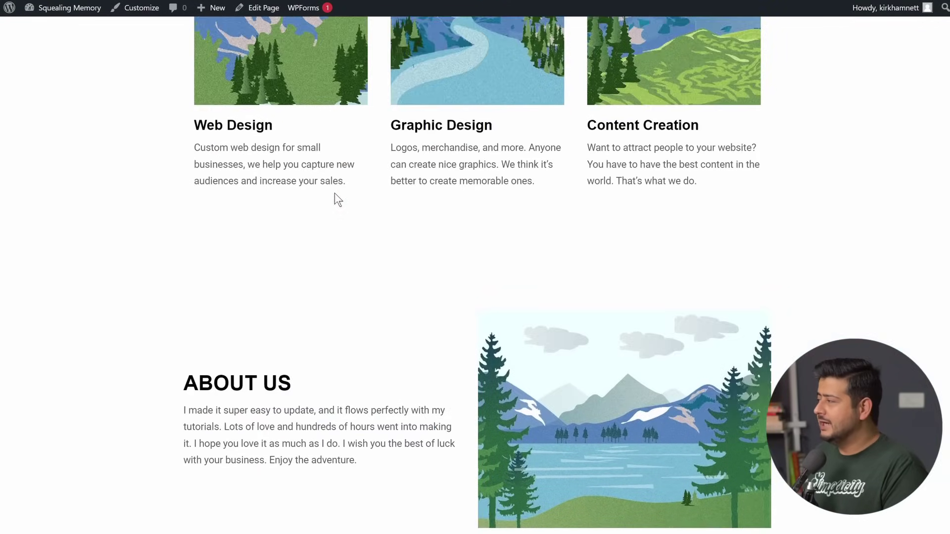
pyautogui.scroll(5, 330, 192)
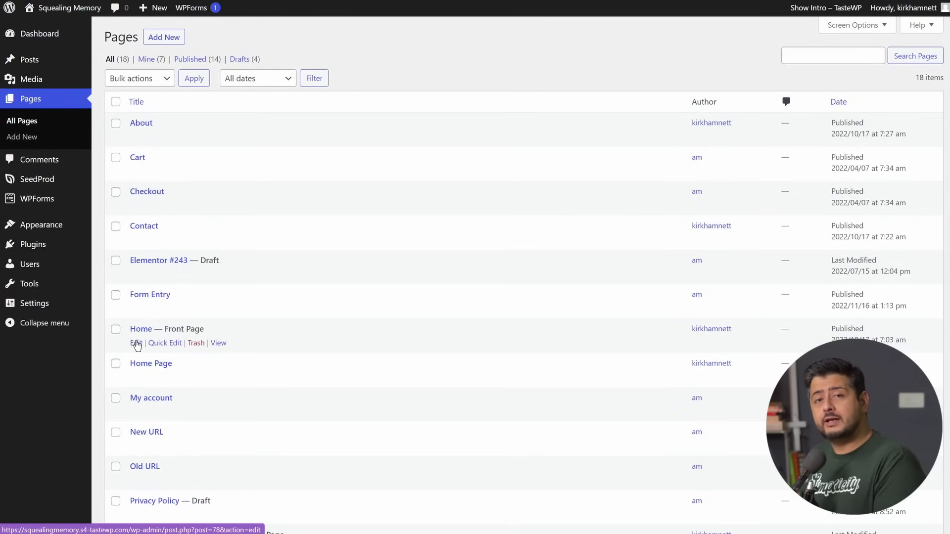
pyautogui.click(136, 343)
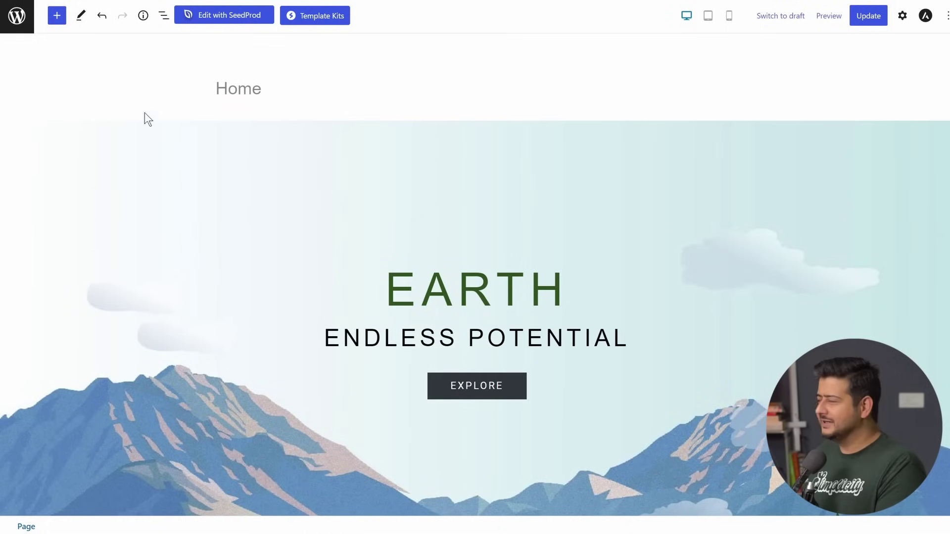
# Step: Select the EARTH heading, the hero Info Box, then the Web Design card's Info Box
pyautogui.scroll(-15, 145, 117)
pyautogui.scroll(-6, 331, 233)
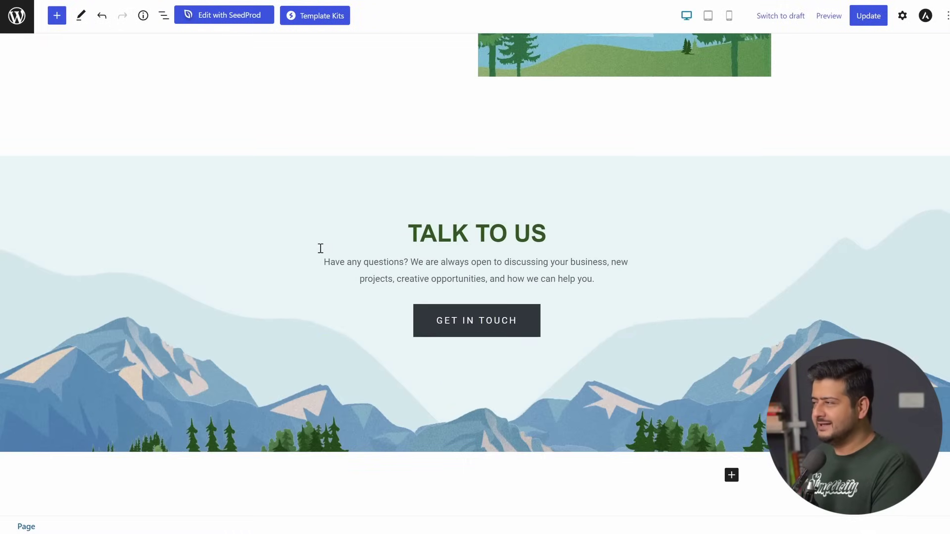
pyautogui.scroll(20, 287, 292)
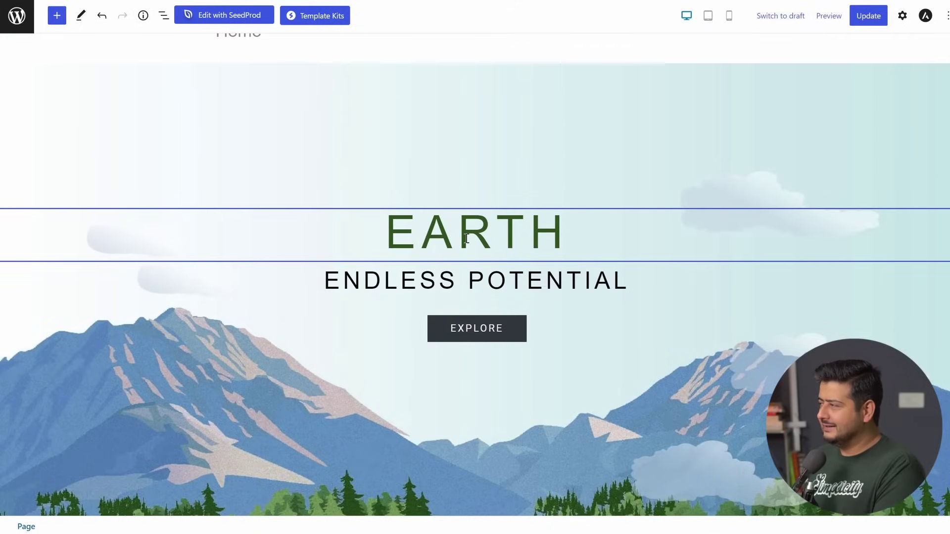
pyautogui.click(466, 239)
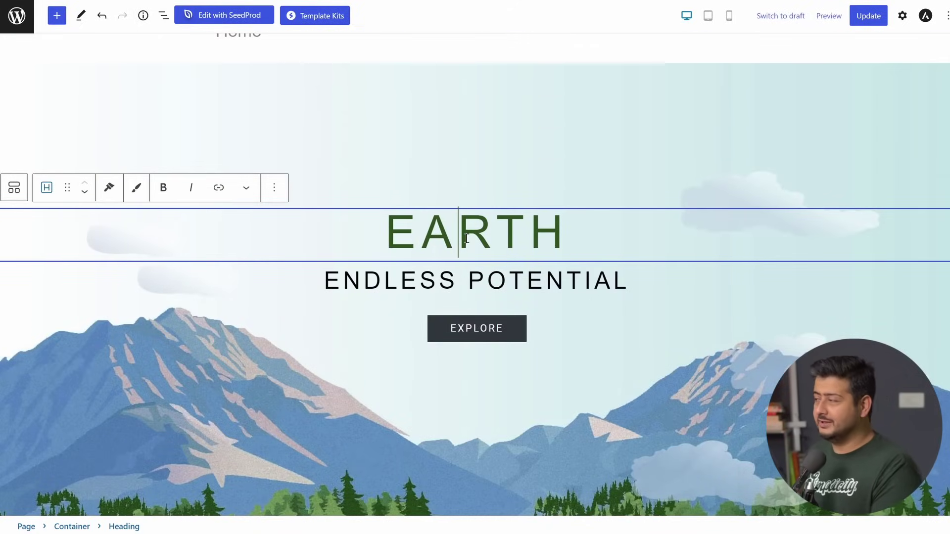
pyautogui.click(385, 289)
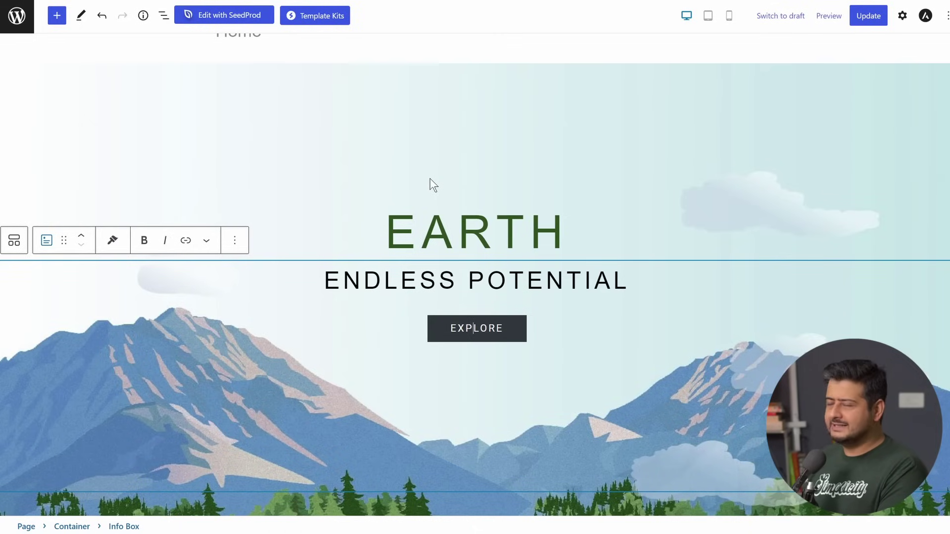
pyautogui.scroll(-5, 430, 186)
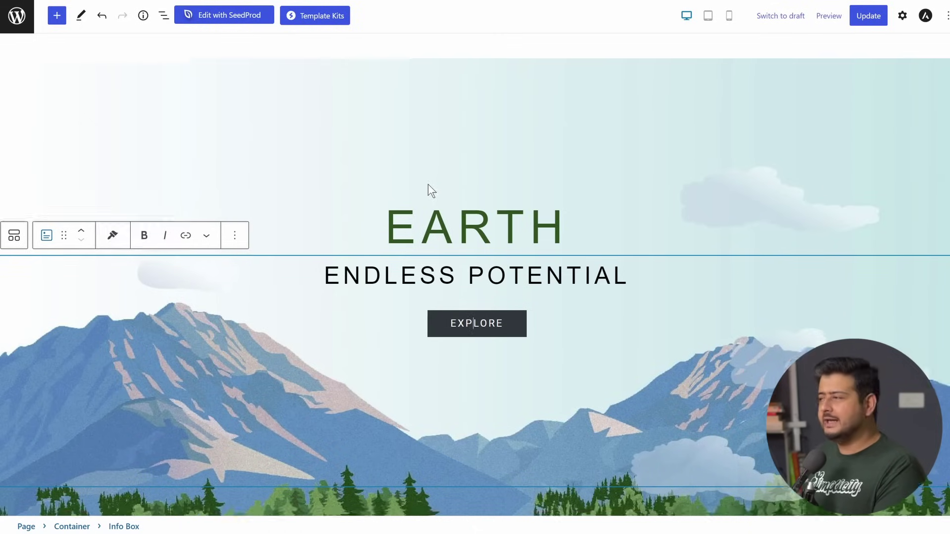
pyautogui.scroll(-4, 530, 272)
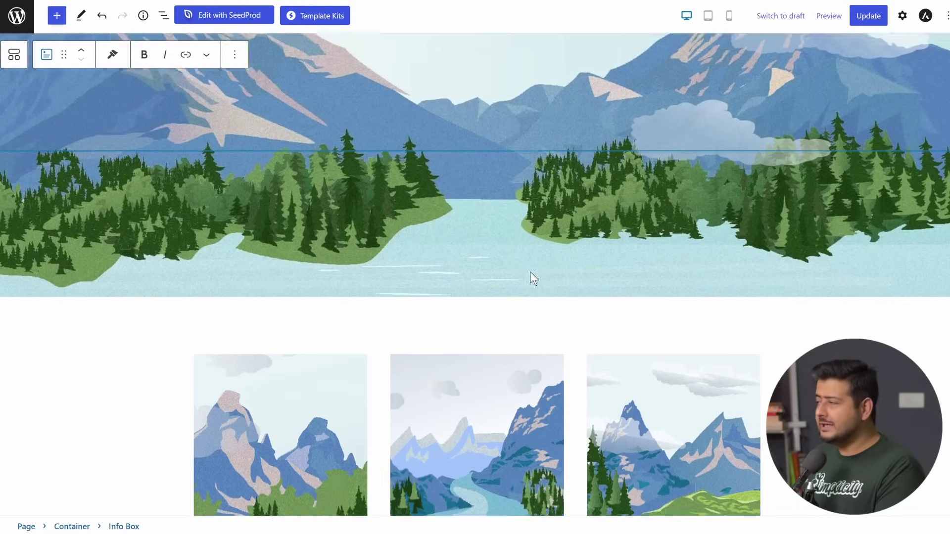
pyautogui.click(321, 261)
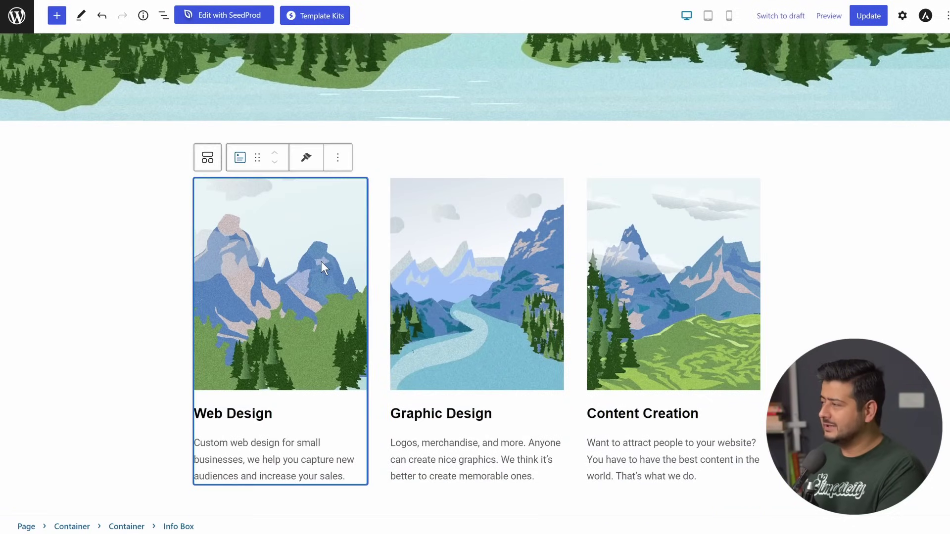
# Step: Show the Block settings sidebar for the Web Design Info Box and scroll the page
pyautogui.click(902, 16)
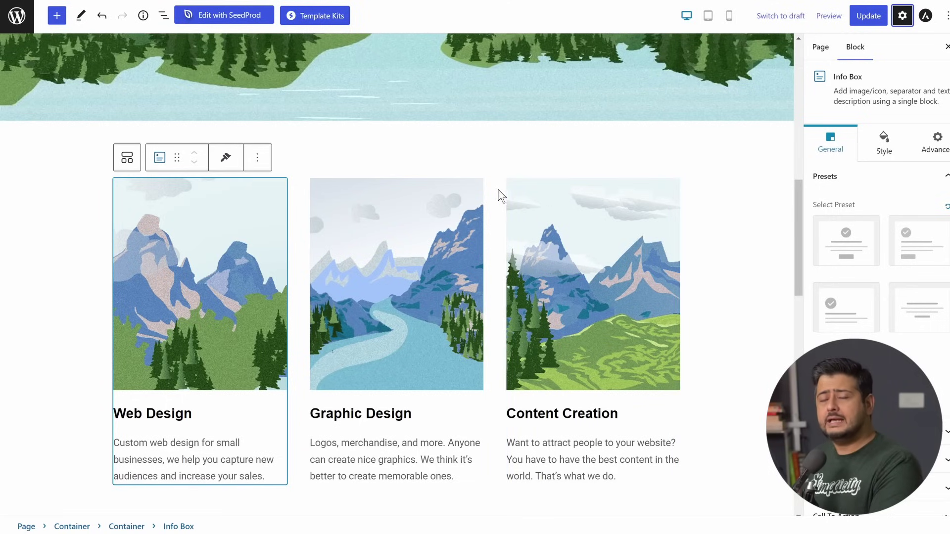
pyautogui.scroll(-10, 702, 208)
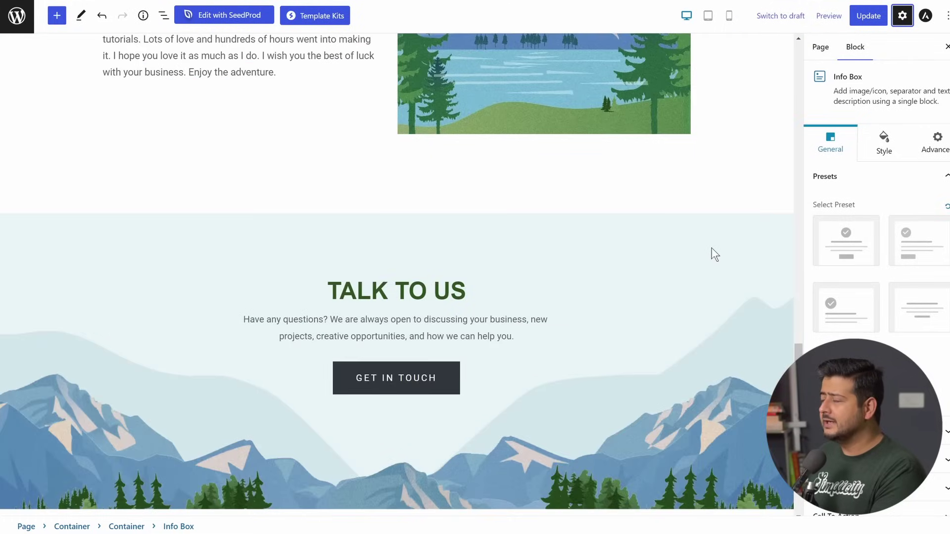
pyautogui.scroll(5, 712, 250)
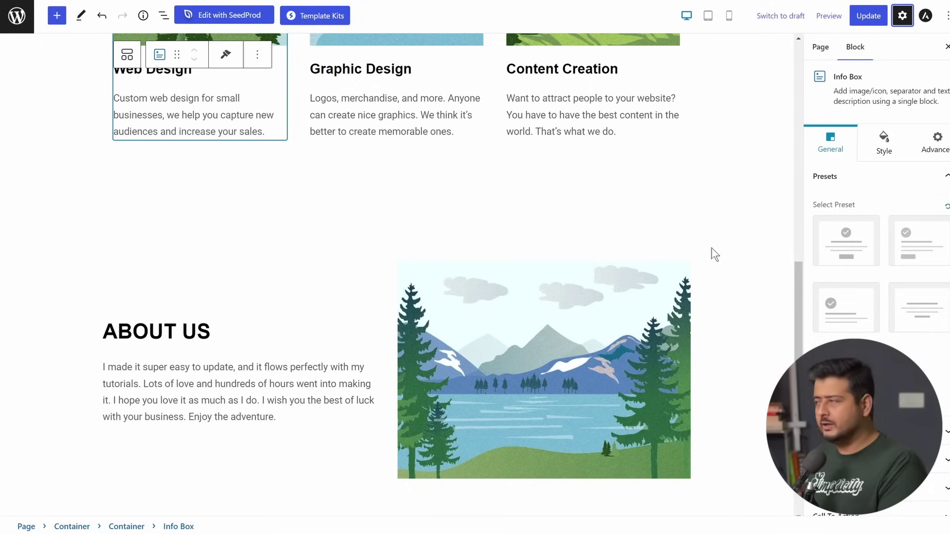
pyautogui.scroll(12, 713, 250)
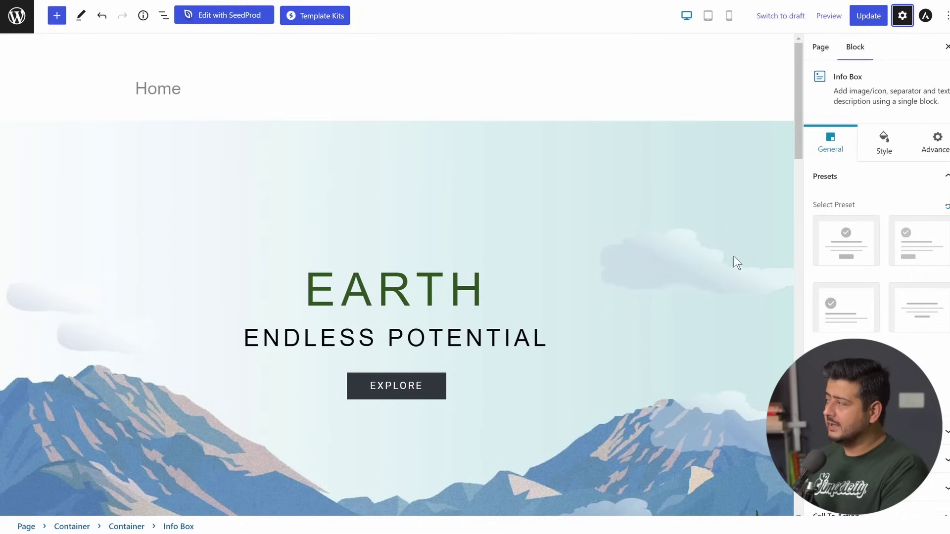
pyautogui.scroll(-10, 638, 265)
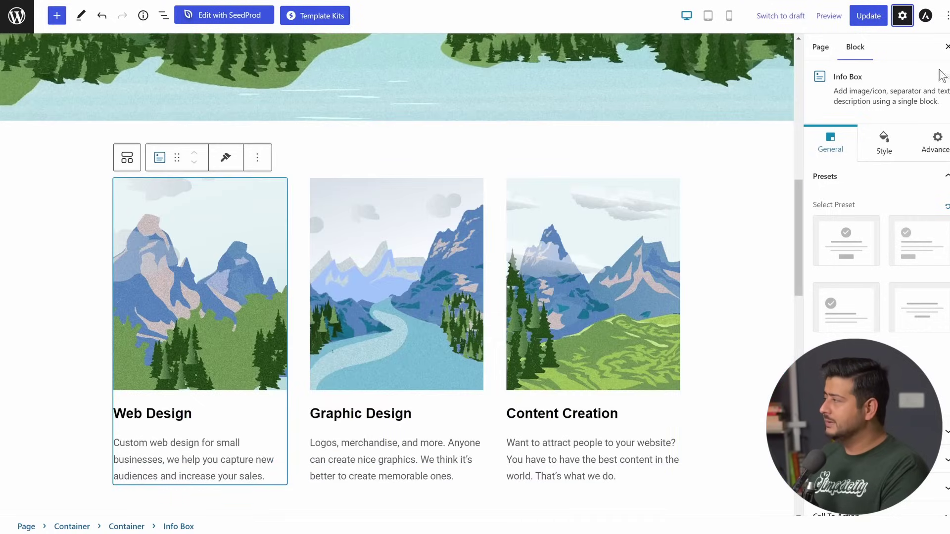
pyautogui.scroll(-3, 657, 244)
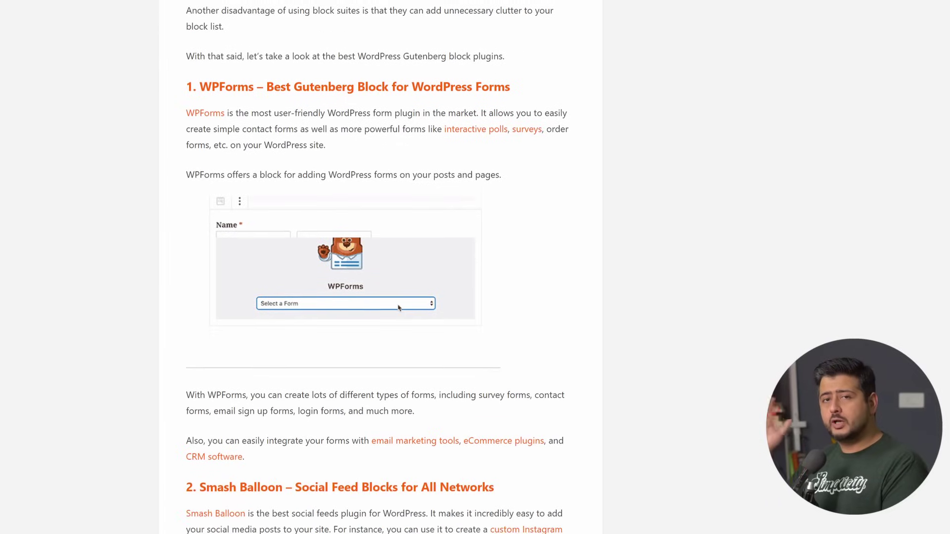
pyautogui.scroll(-5, 380, 267)
pyautogui.scroll(-9, 380, 267)
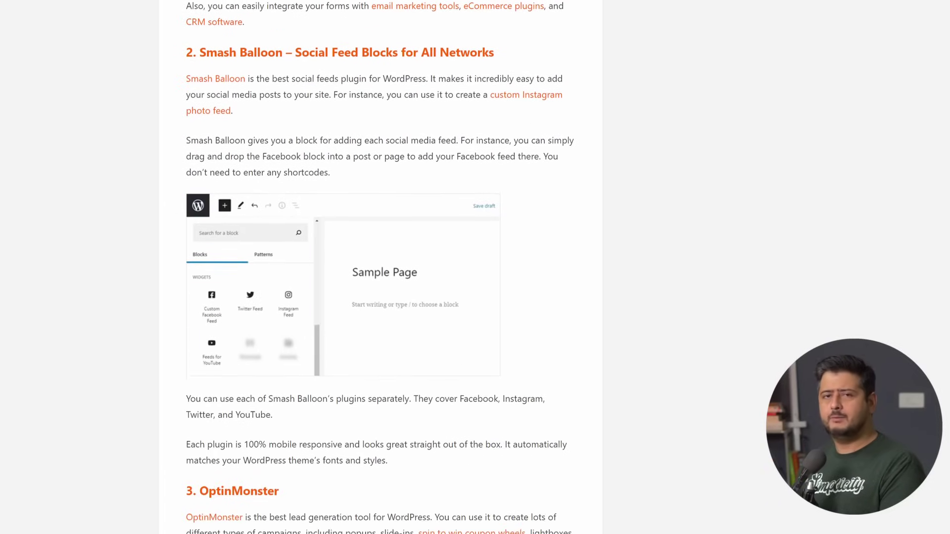
pyautogui.scroll(-9, 379, 267)
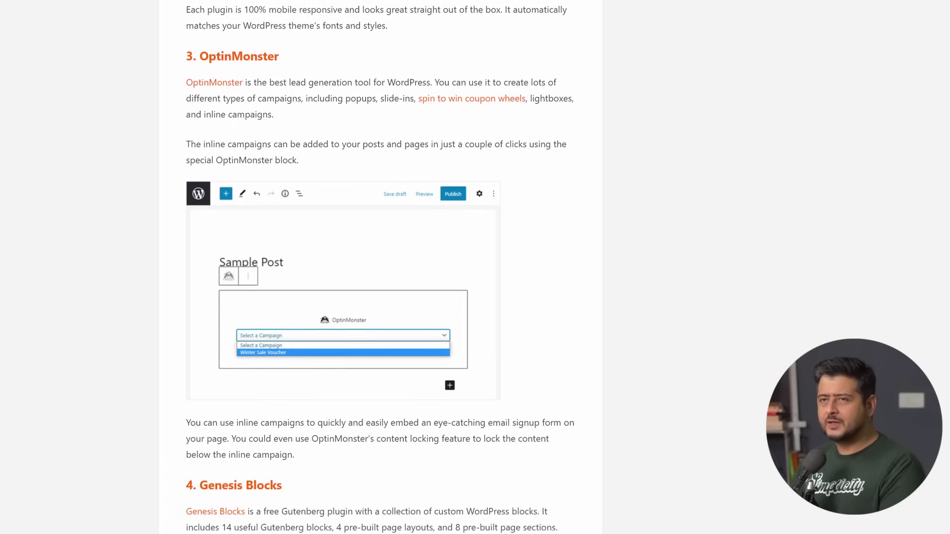
pyautogui.scroll(-9, 380, 268)
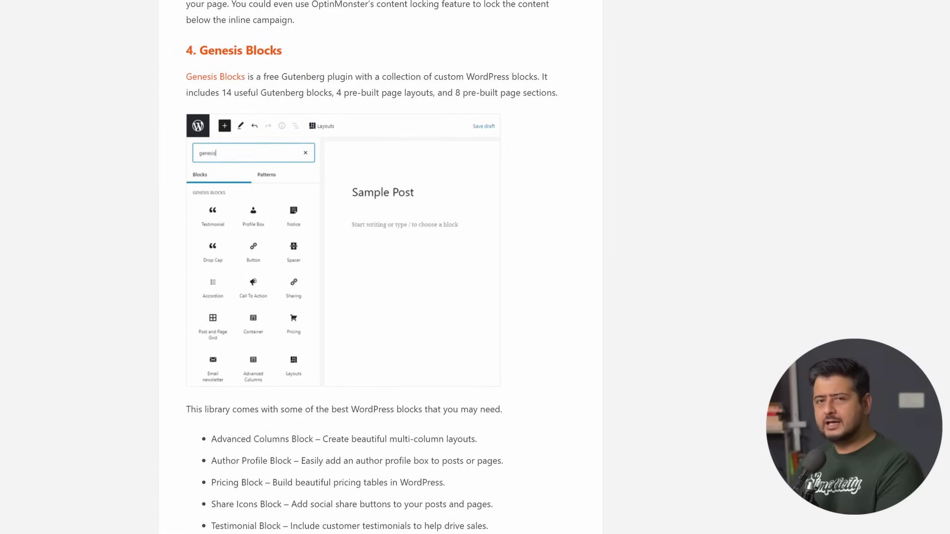
pyautogui.scroll(-9, 379, 267)
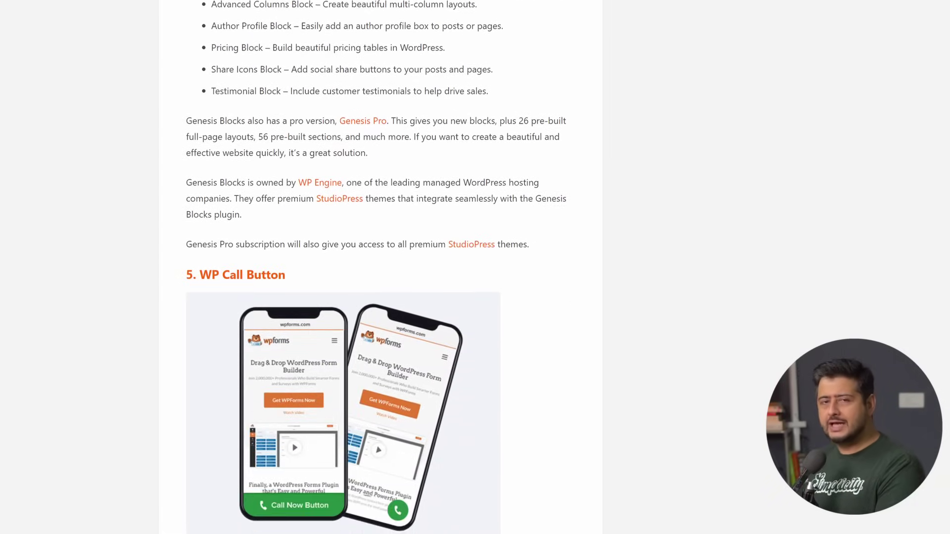
pyautogui.scroll(-9, 380, 267)
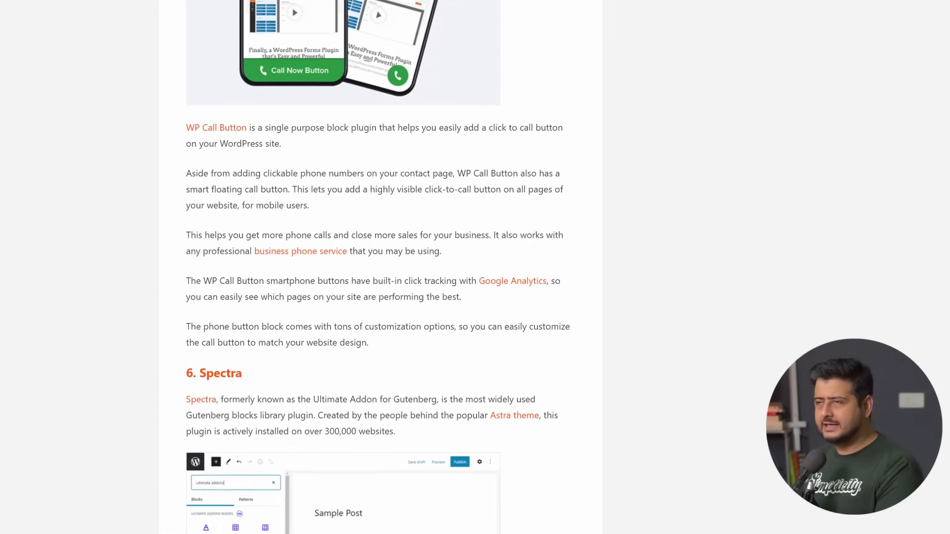
pyautogui.scroll(-9, 380, 267)
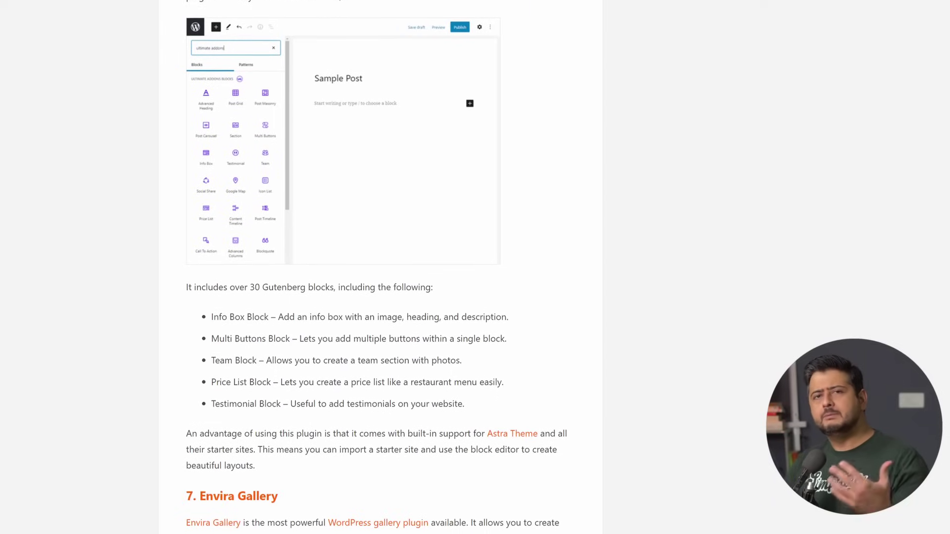
pyautogui.scroll(-9, 379, 267)
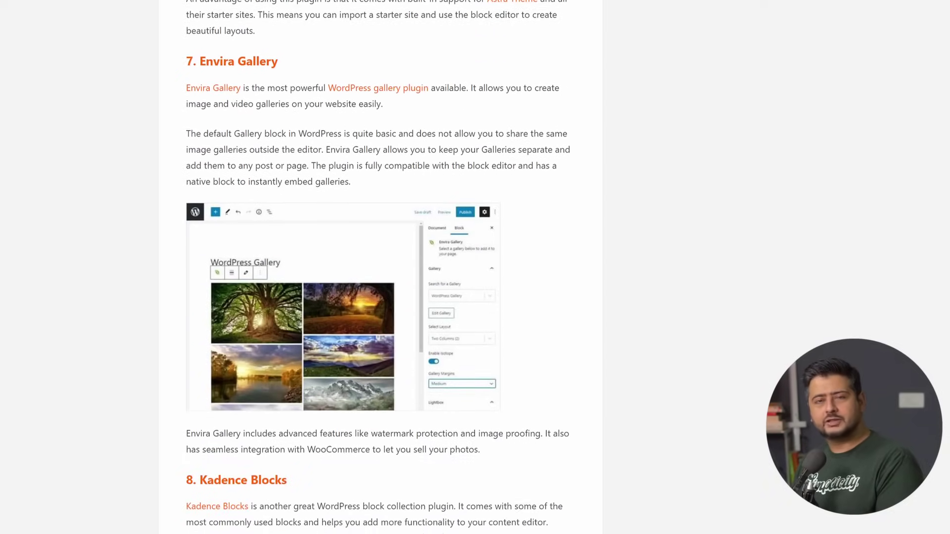
pyautogui.scroll(-9, 380, 267)
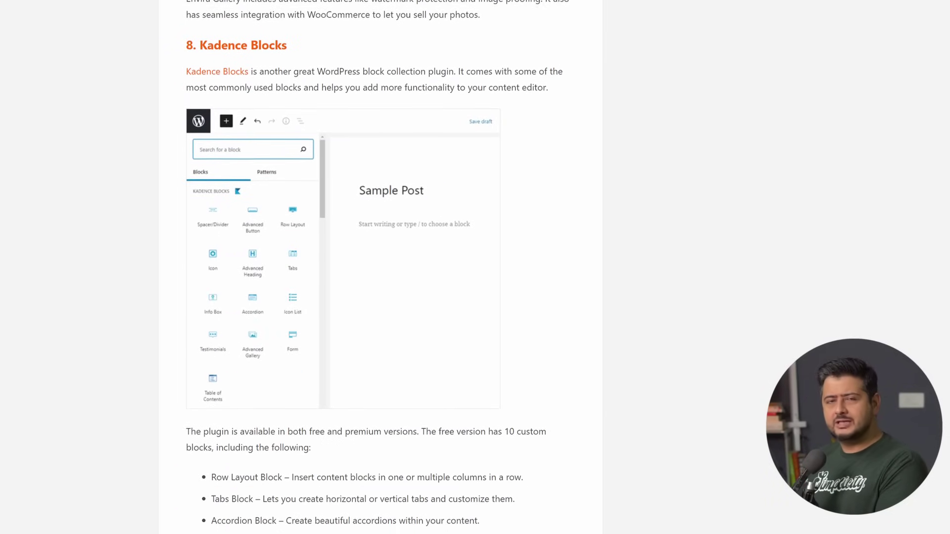
pyautogui.scroll(-9, 380, 267)
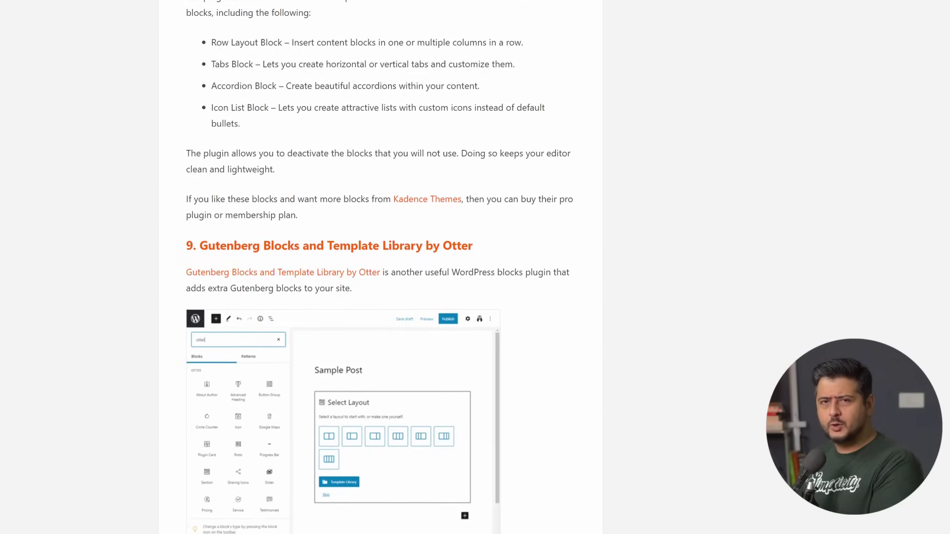
pyautogui.scroll(-7, 380, 267)
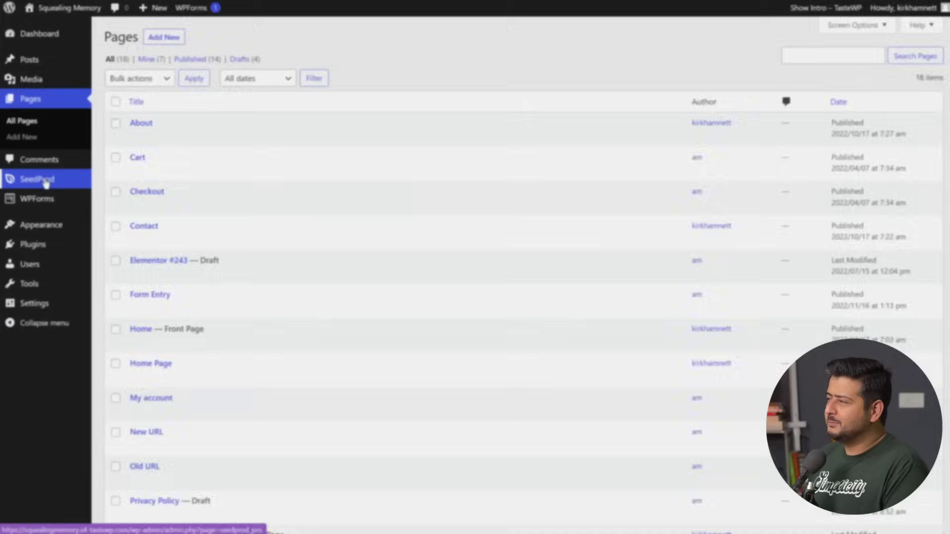
pyautogui.moveTo(30, 182)
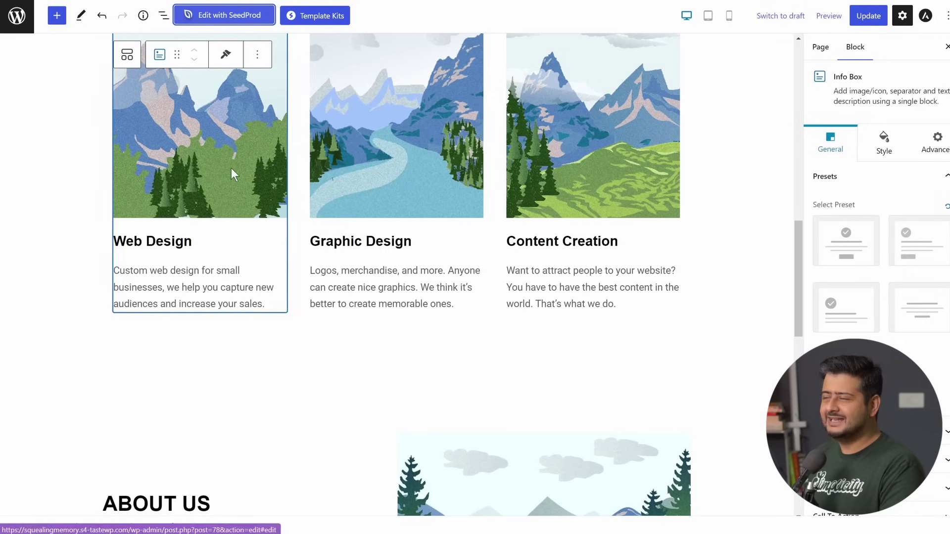
pyautogui.scroll(5, 252, 218)
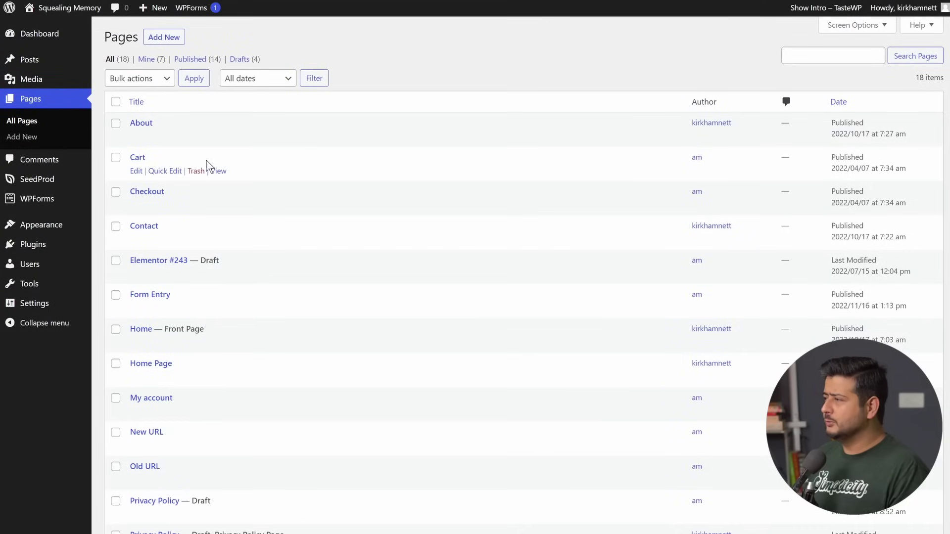
# Step: Open SeedProd's Landing Pages overview and add a new landing page
pyautogui.moveTo(56, 180)
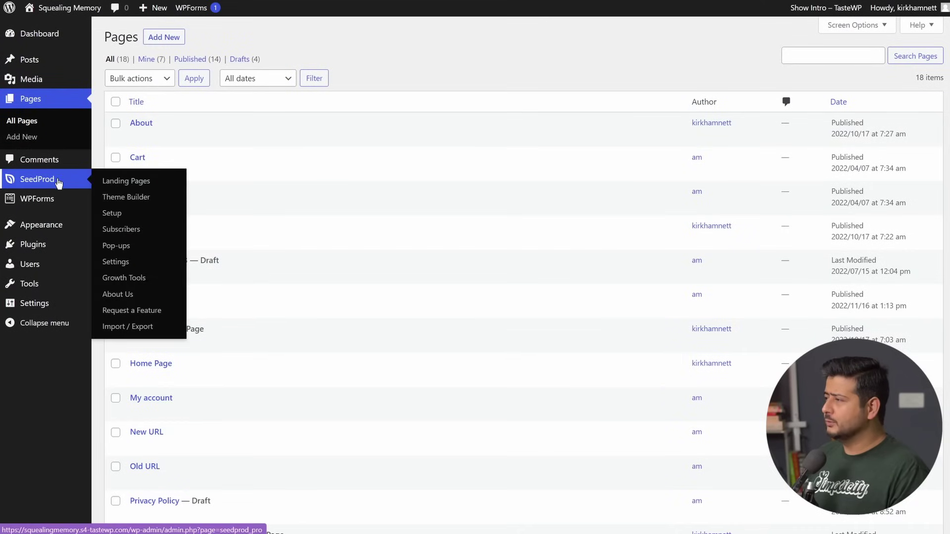
pyautogui.click(108, 188)
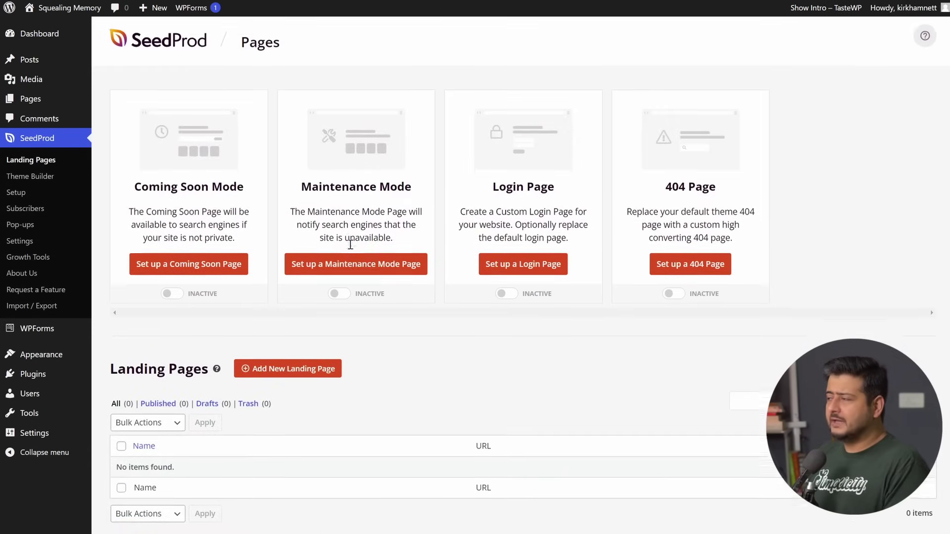
pyautogui.scroll(-2, 222, 210)
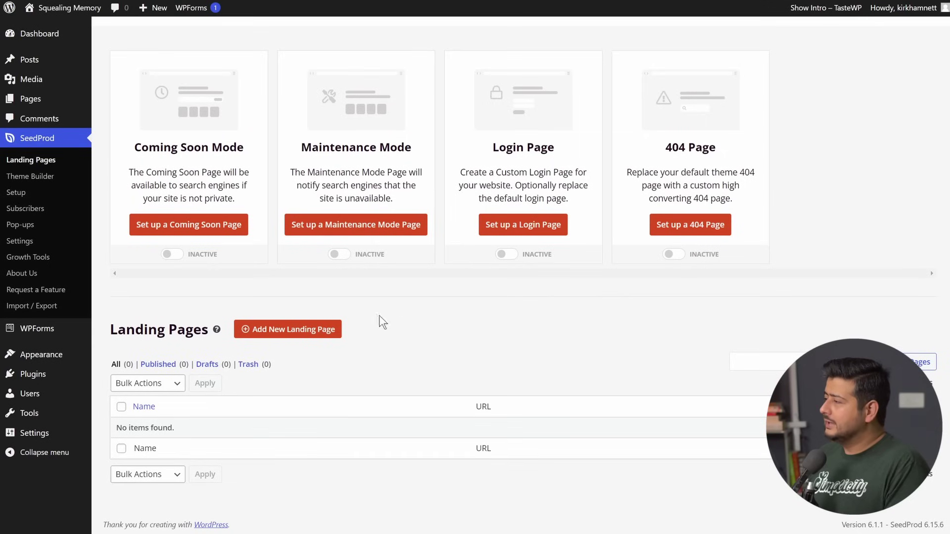
pyautogui.click(280, 333)
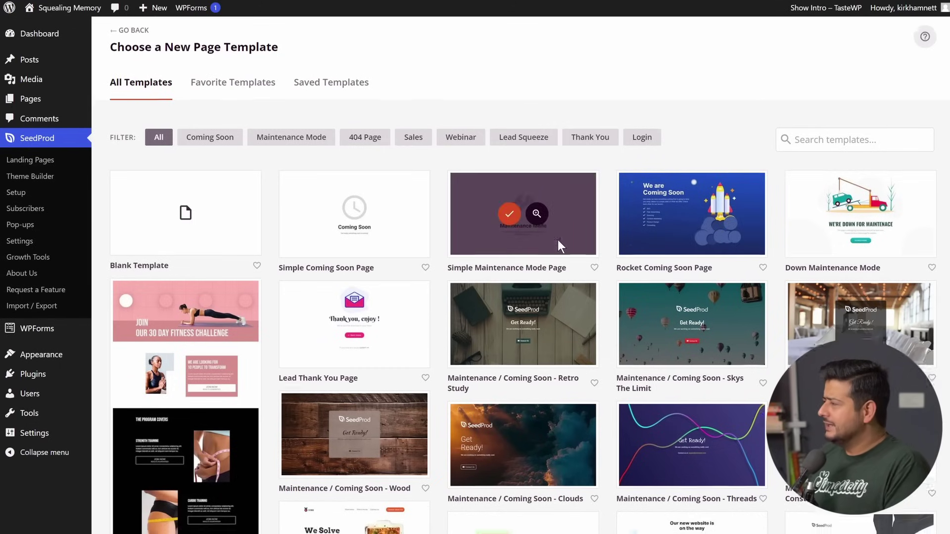
# Step: Scroll the template grid and open the full-size Educate Webinar preview
pyautogui.scroll(-10, 584, 241)
pyautogui.scroll(-5, 613, 242)
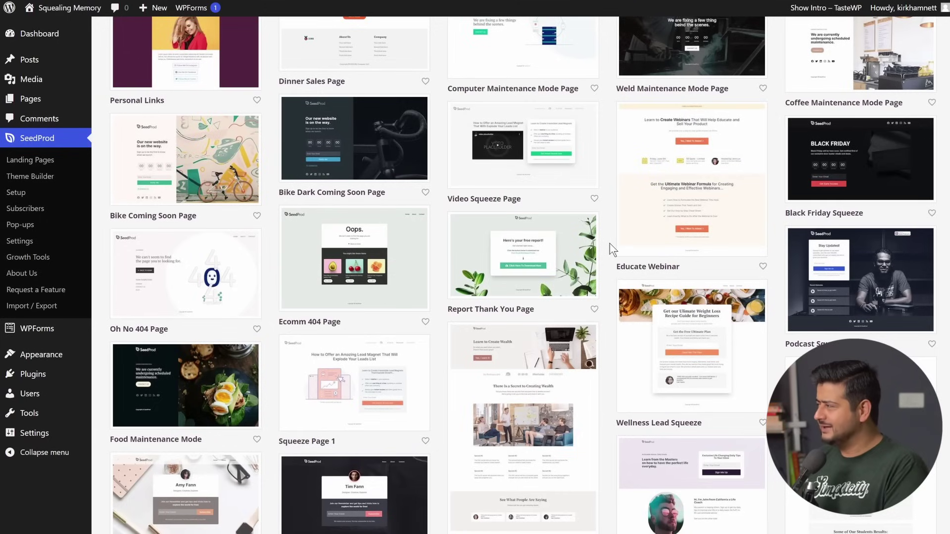
pyautogui.moveTo(702, 196)
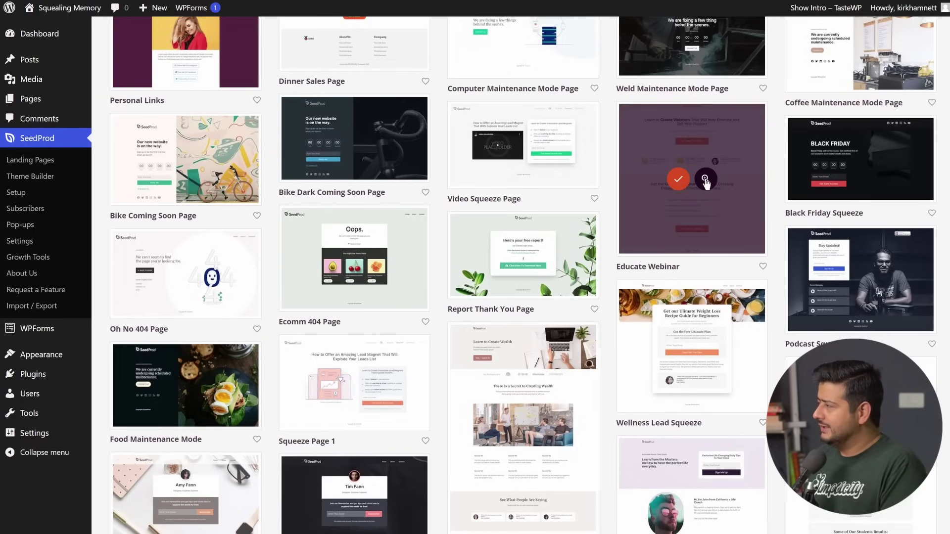
pyautogui.click(704, 179)
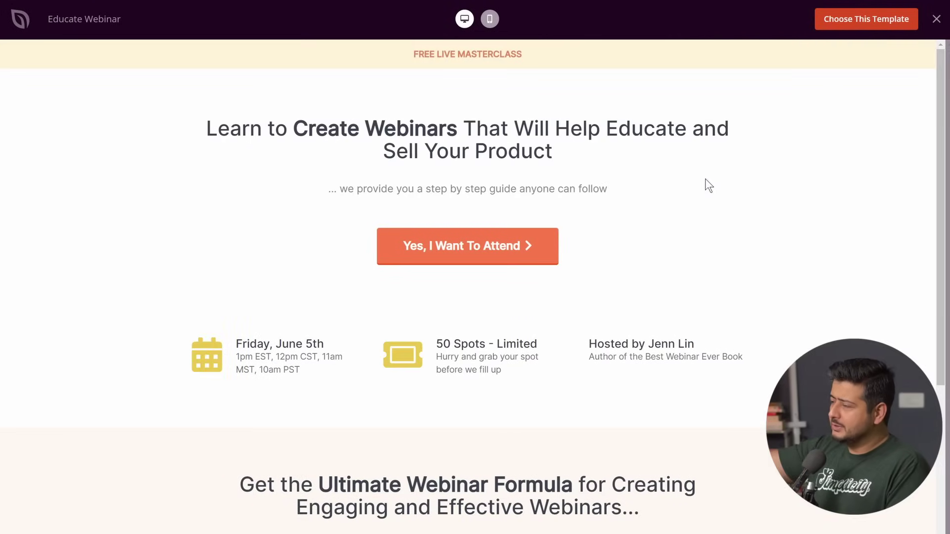
pyautogui.scroll(-5, 703, 190)
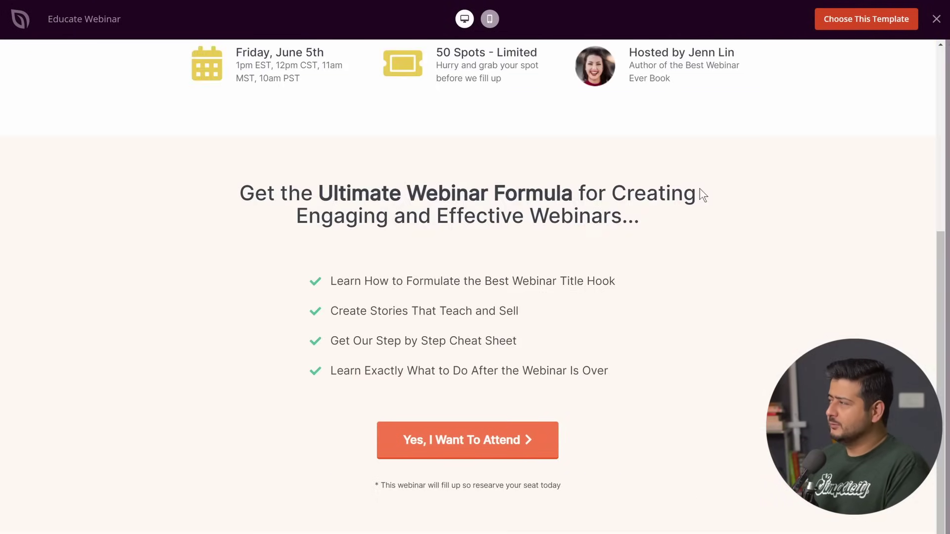
pyautogui.scroll(5, 713, 222)
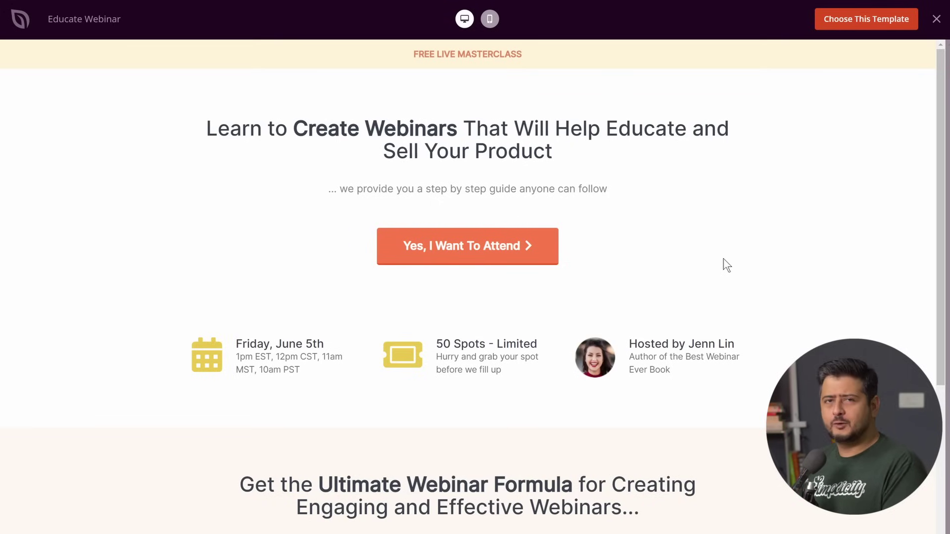
# Step: Choose the Educate Webinar template, name the page 'home-alt', and save to start editing
pyautogui.click(848, 25)
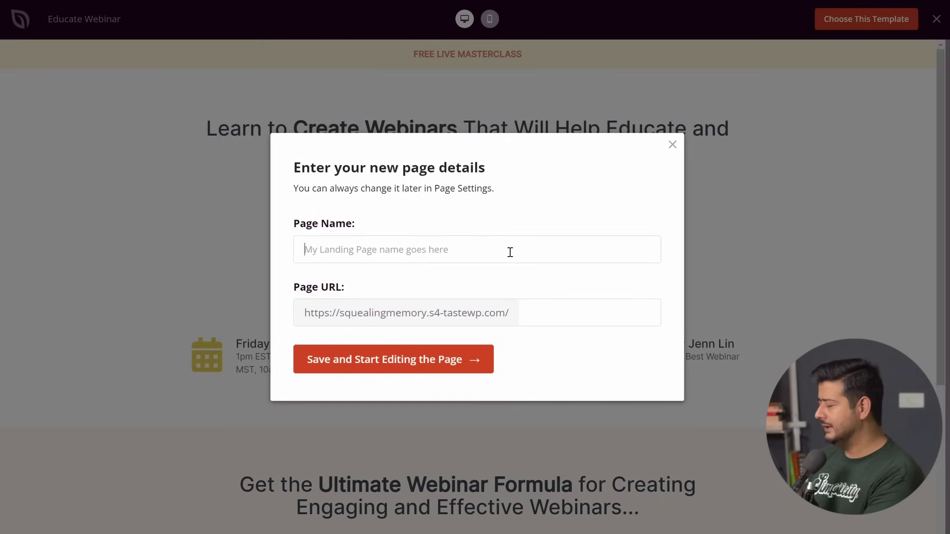
pyautogui.write('home-alt')
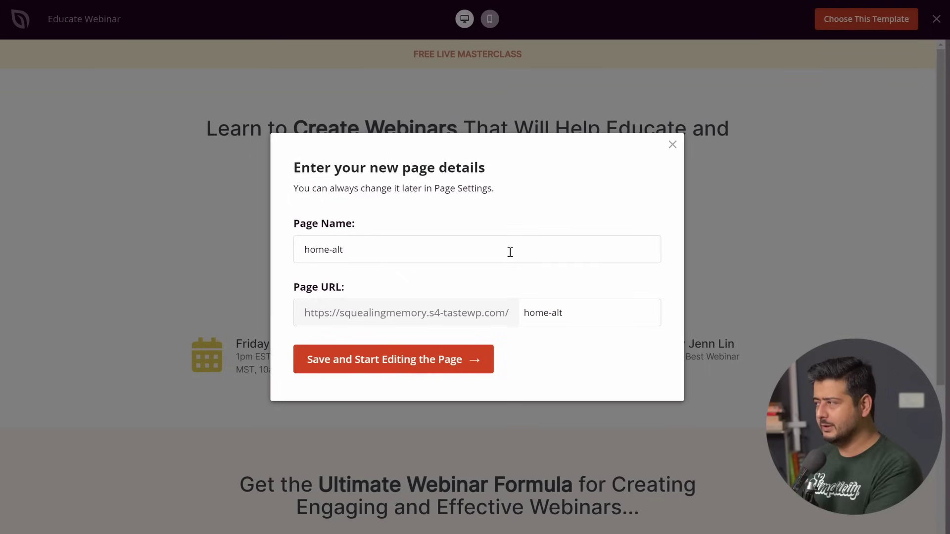
pyautogui.click(391, 370)
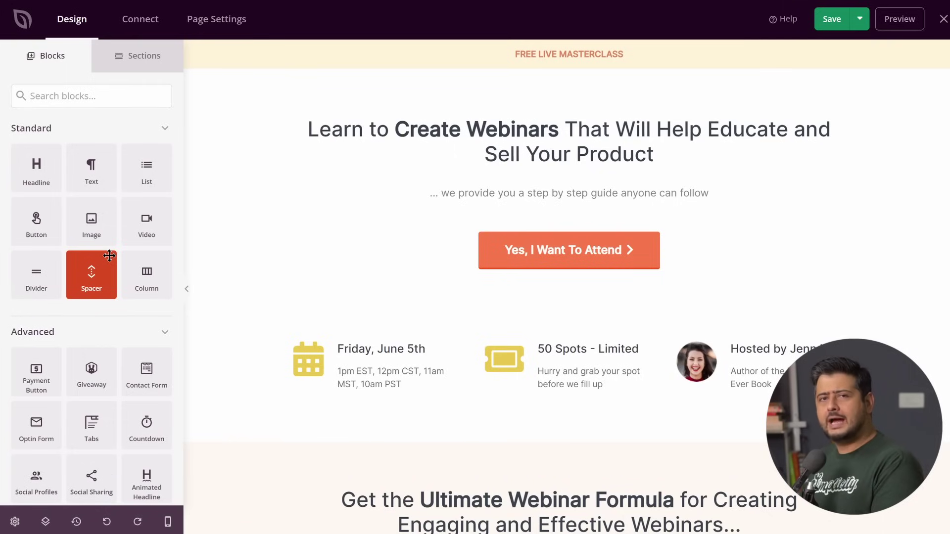
# Step: Add an Image block below the attend button, then delete it again
pyautogui.moveTo(94, 229); pyautogui.dragTo(585, 299)
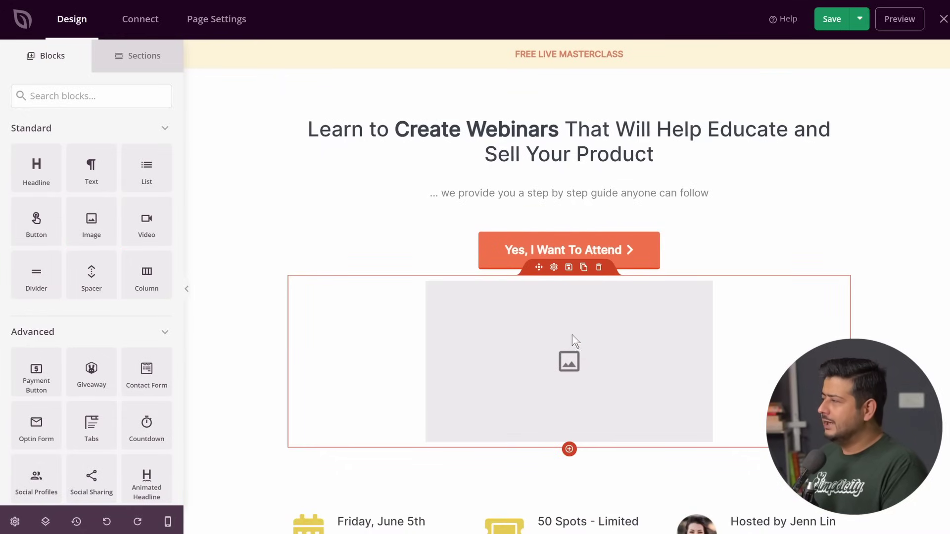
pyautogui.click(598, 268)
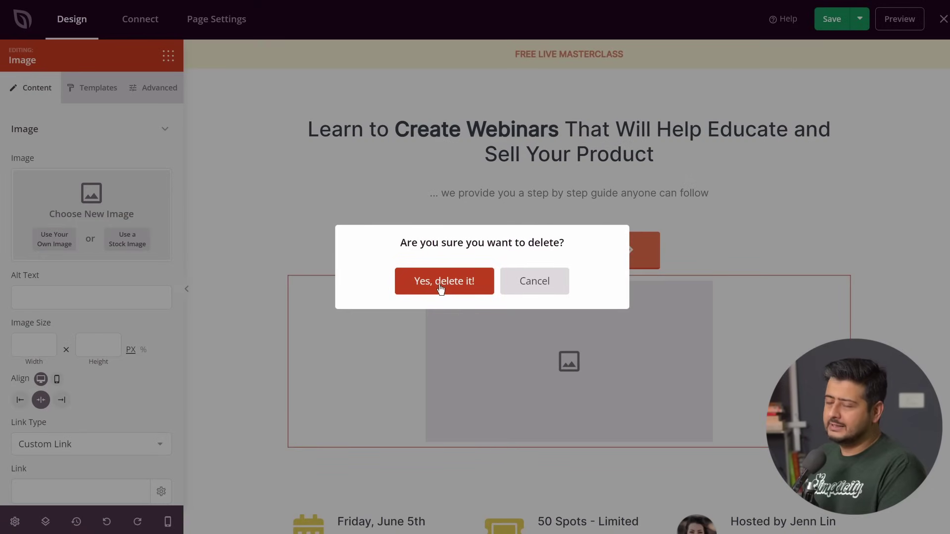
pyautogui.click(441, 288)
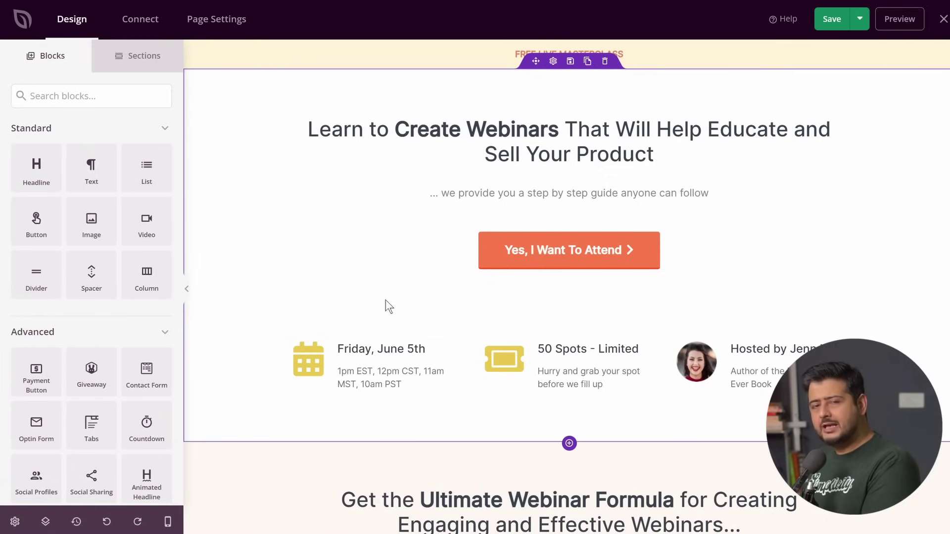
# Step: Review the 'Hosted by' and '50 Spots - Limited' box settings, then save the landing page
pyautogui.click(699, 364)
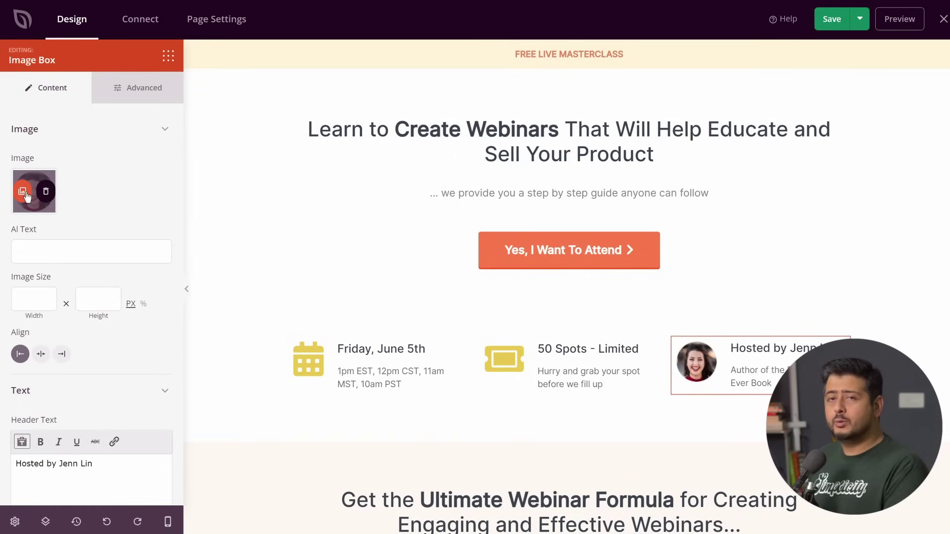
pyautogui.click(571, 353)
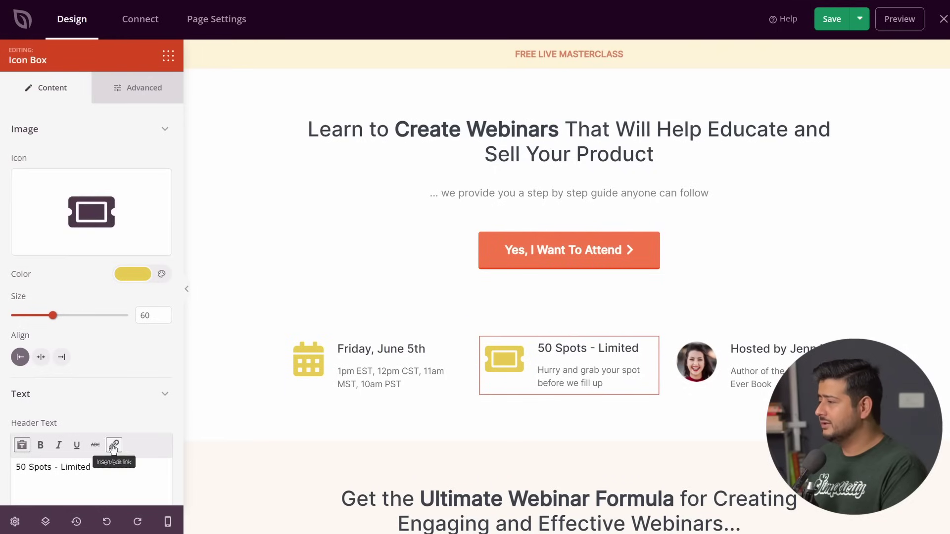
pyautogui.scroll(-2, 129, 448)
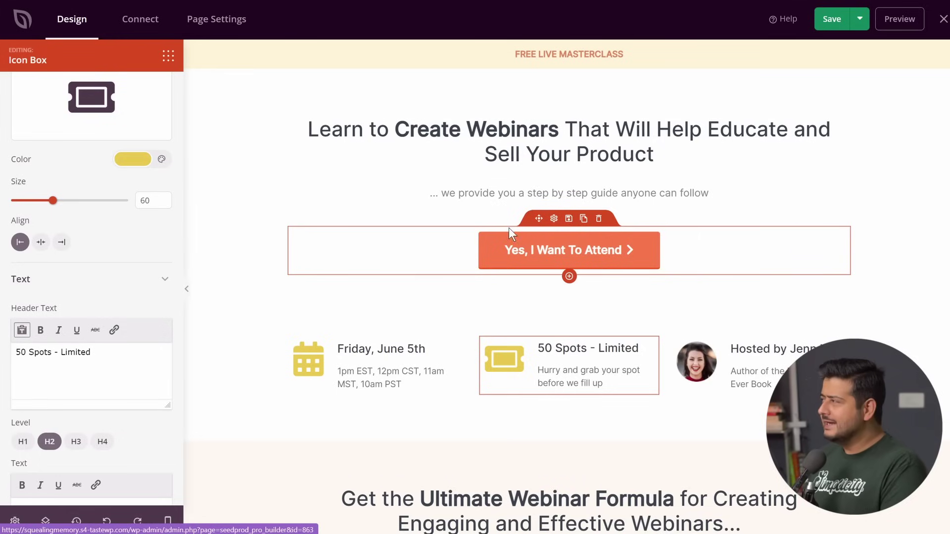
pyautogui.click(831, 19)
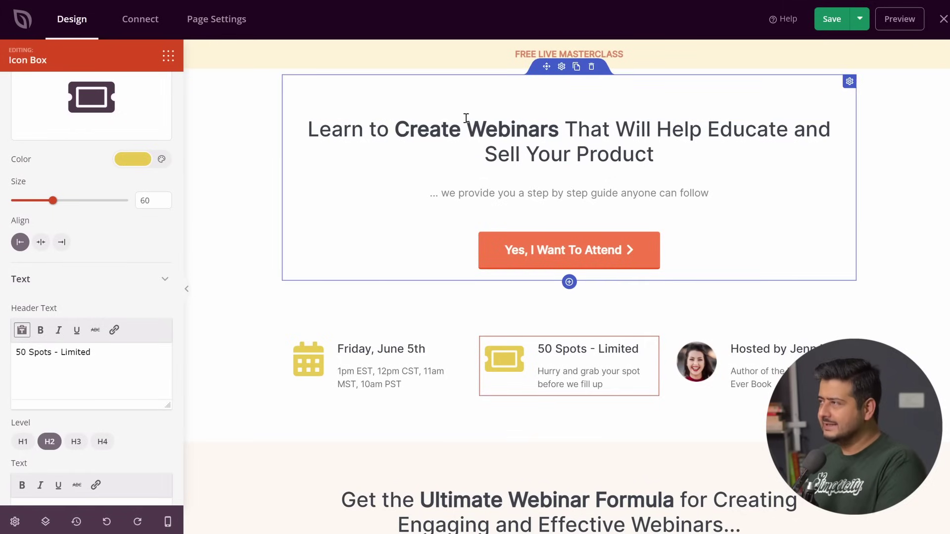
# Step: Leave the SeedProd builder and publish the webinar landing page
pyautogui.click(943, 19)
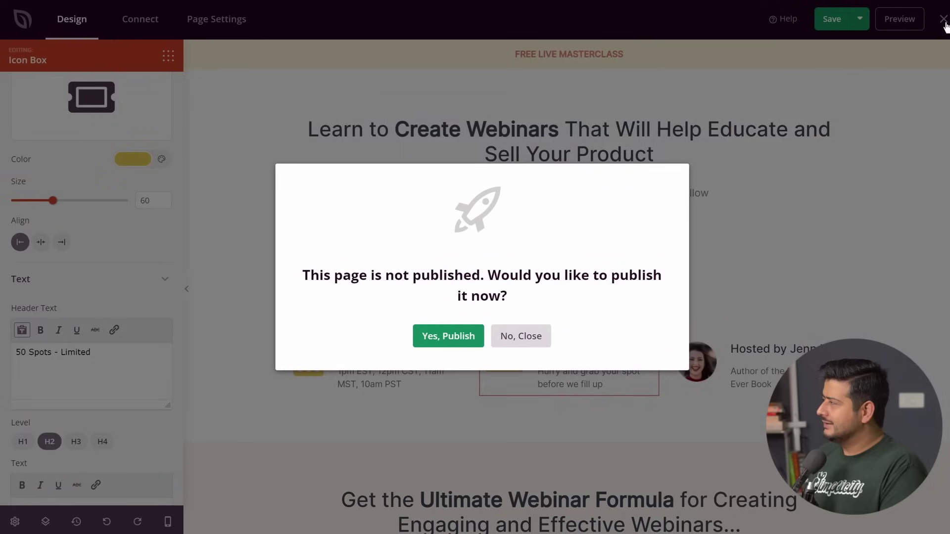
pyautogui.click(480, 339)
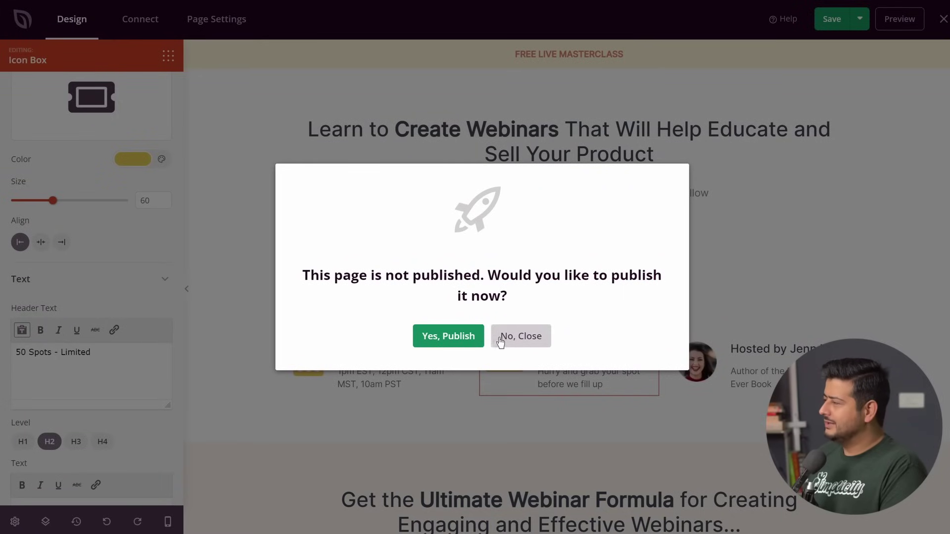
pyautogui.click(503, 331)
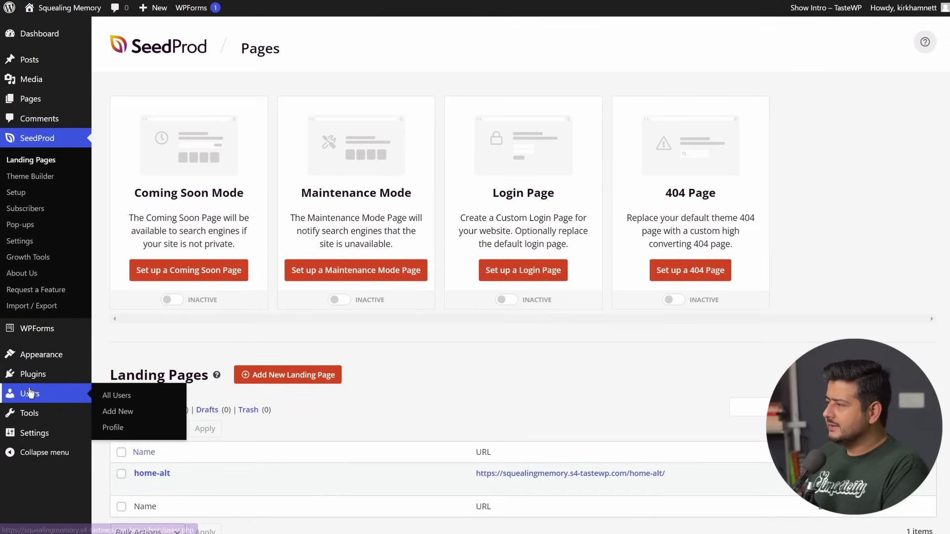
# Step: In Reading settings, set home-alt as the static homepage and save
pyautogui.moveTo(51, 432)
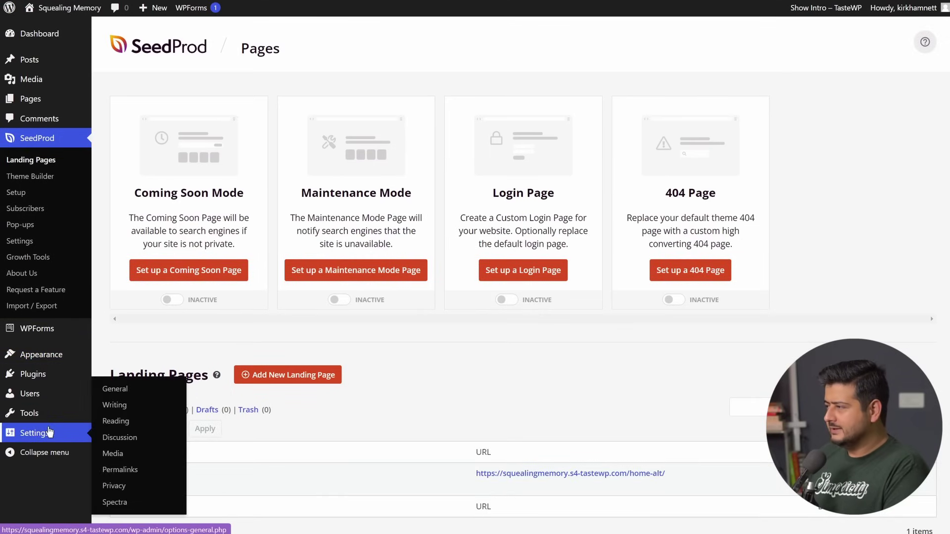
pyautogui.click(128, 427)
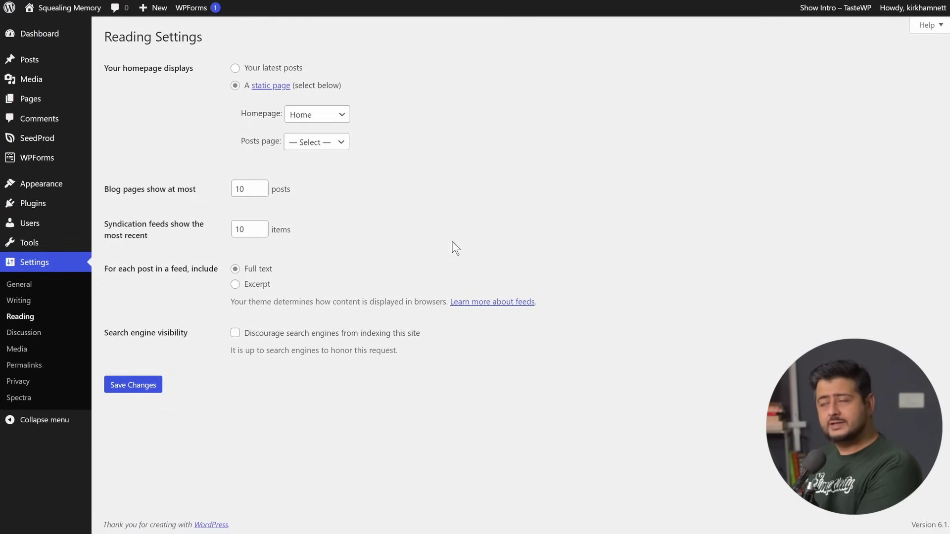
pyautogui.click(341, 116)
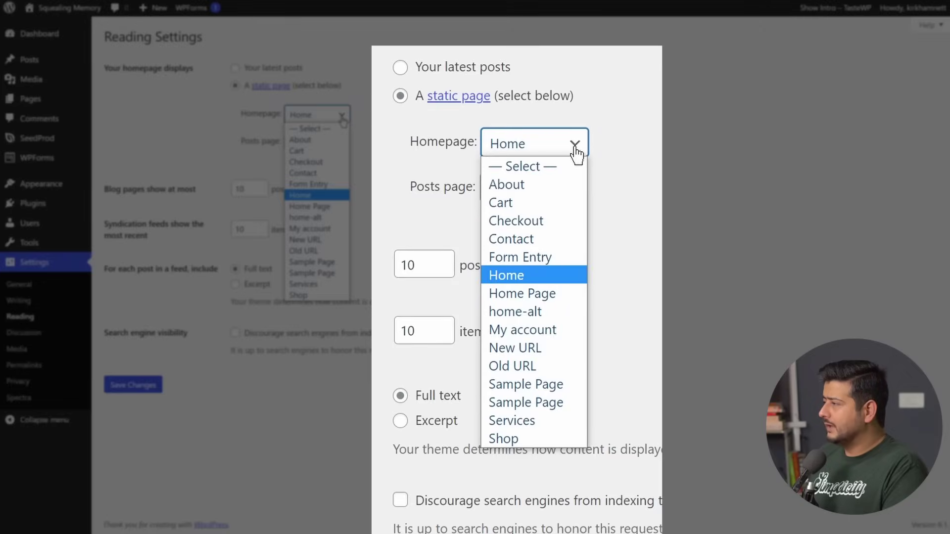
pyautogui.click(325, 220)
pyautogui.click(126, 386)
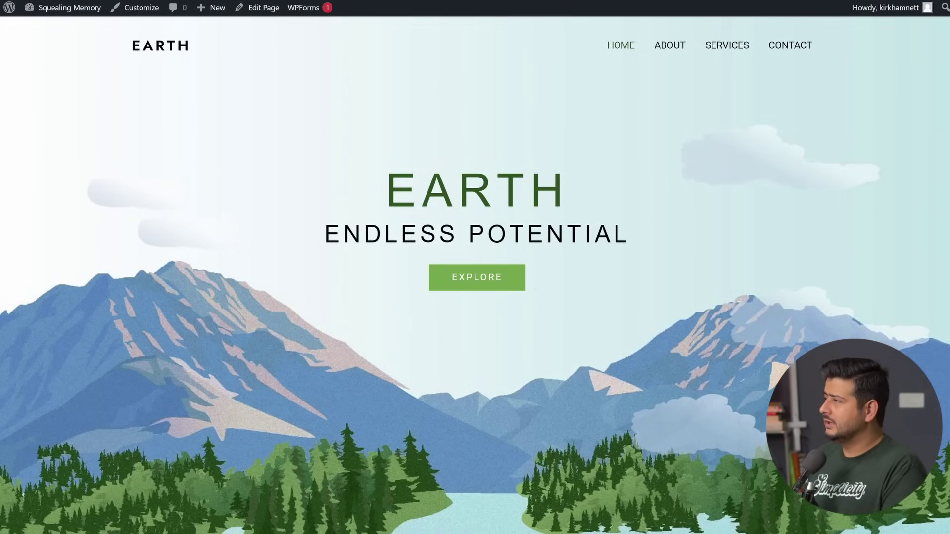
# Step: Open the live site from the admin bar to view the new home-alt homepage
pyautogui.click(84, 7)
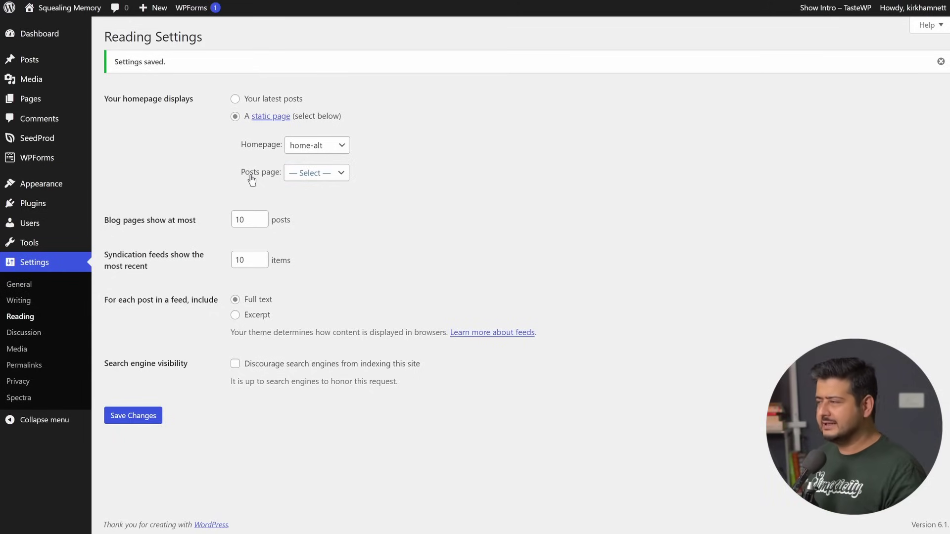
# Step: Activate the Twenty Twenty-Three theme from Appearance > Themes, replacing Astra
pyautogui.moveTo(44, 184)
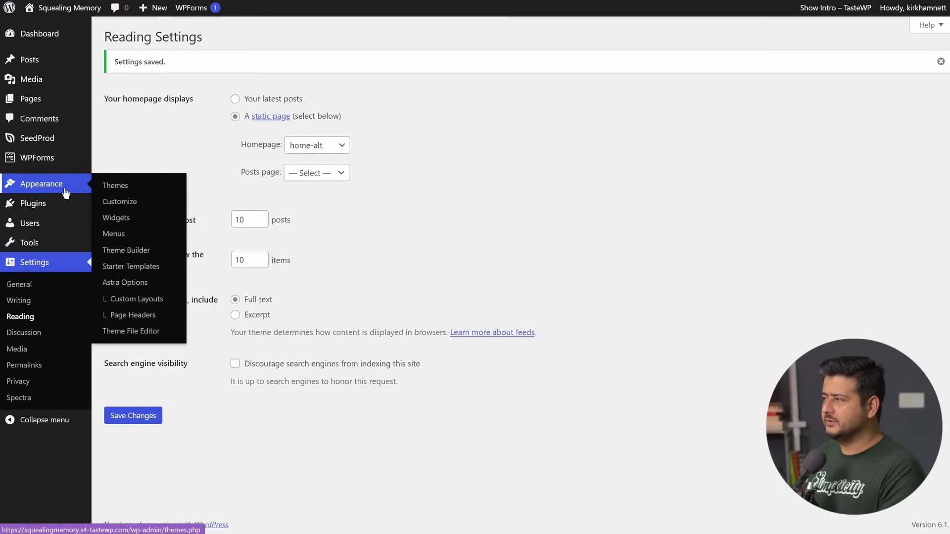
pyautogui.click(107, 186)
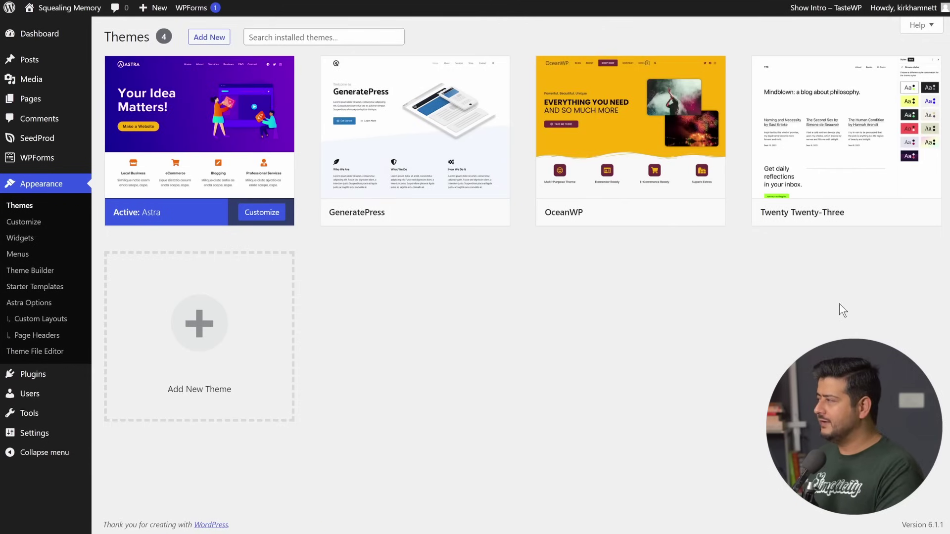
pyautogui.moveTo(875, 151)
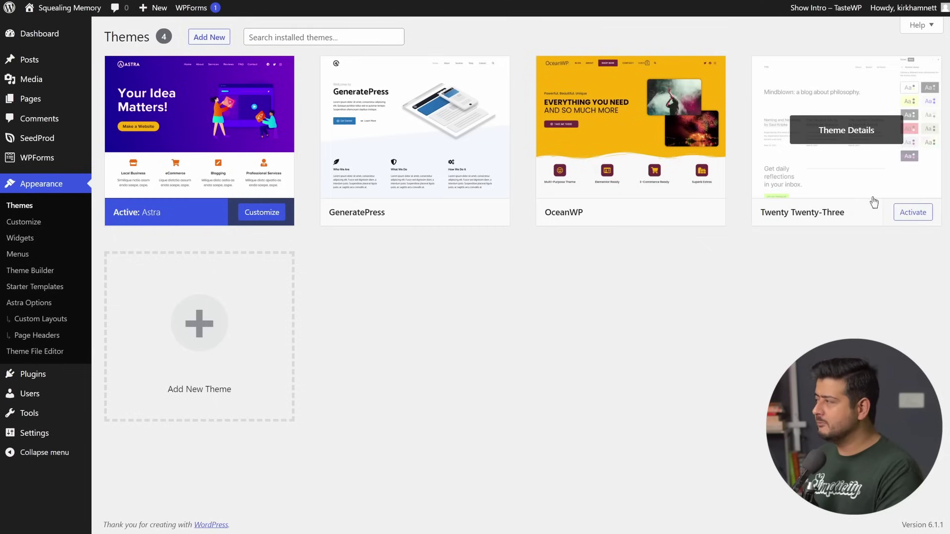
pyautogui.click(917, 217)
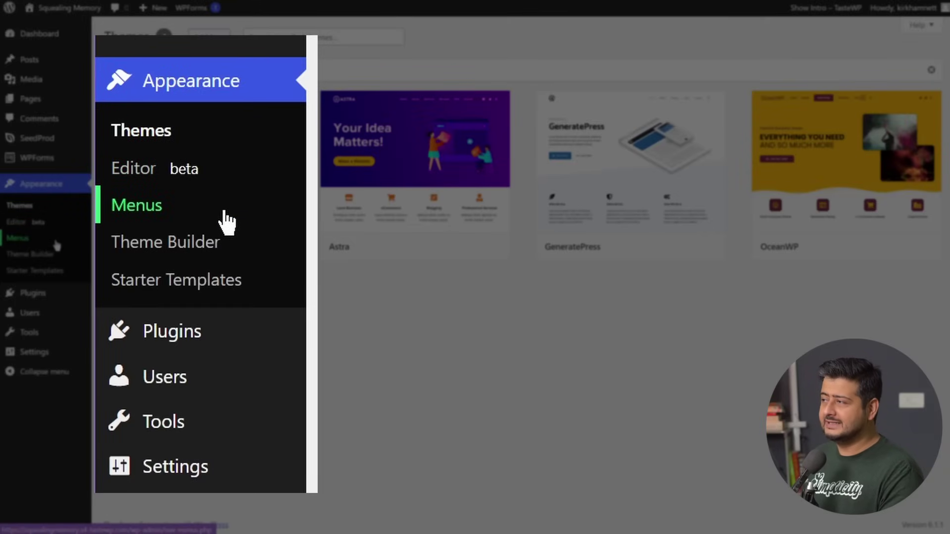
# Step: Open the Site Editor's global Styles panel and browse Twenty Twenty-Three's style variations
pyautogui.click(31, 222)
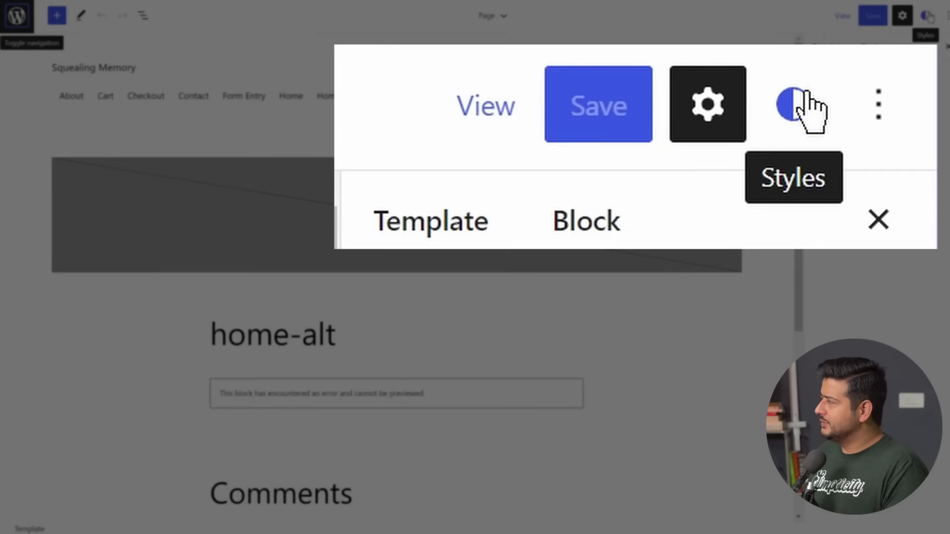
pyautogui.click(926, 16)
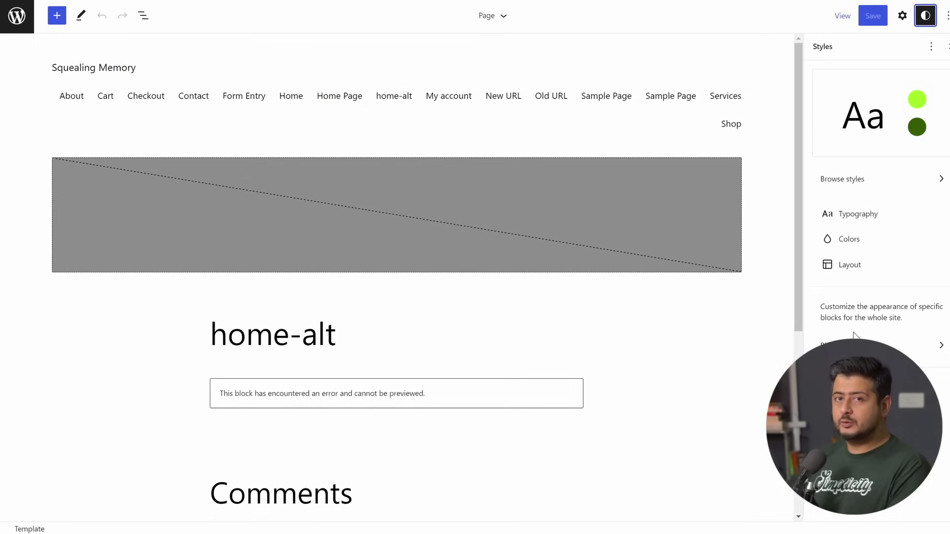
pyautogui.moveTo(866, 141)
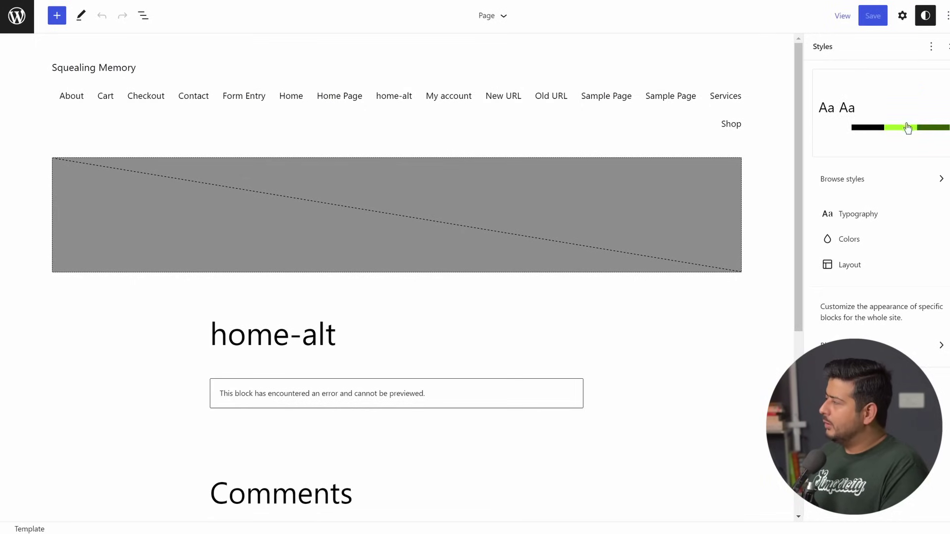
pyautogui.click(939, 180)
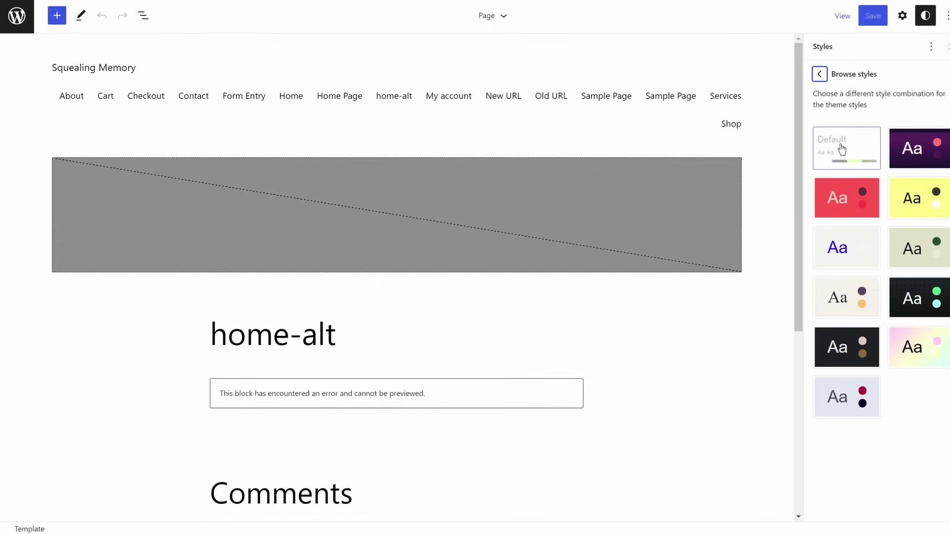
pyautogui.click(913, 143)
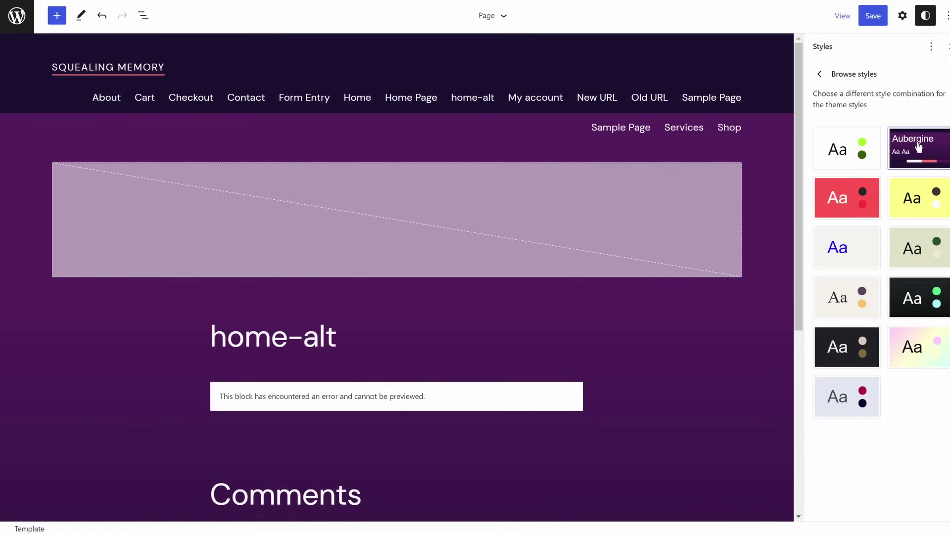
pyautogui.click(855, 197)
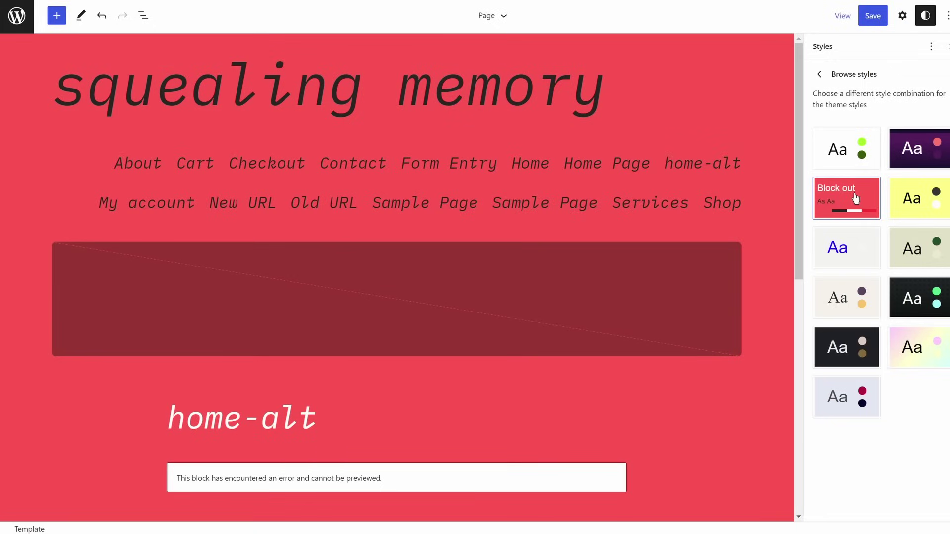
pyautogui.click(923, 203)
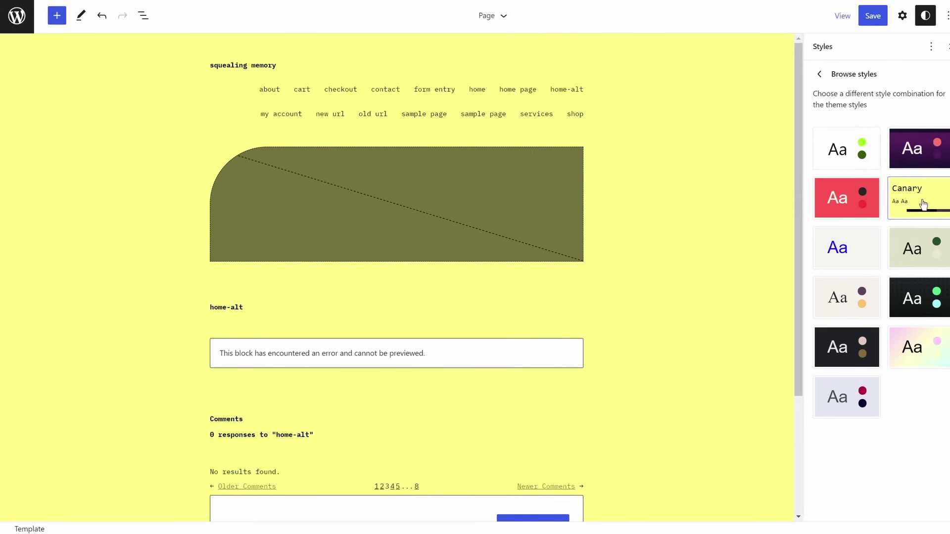
pyautogui.click(849, 253)
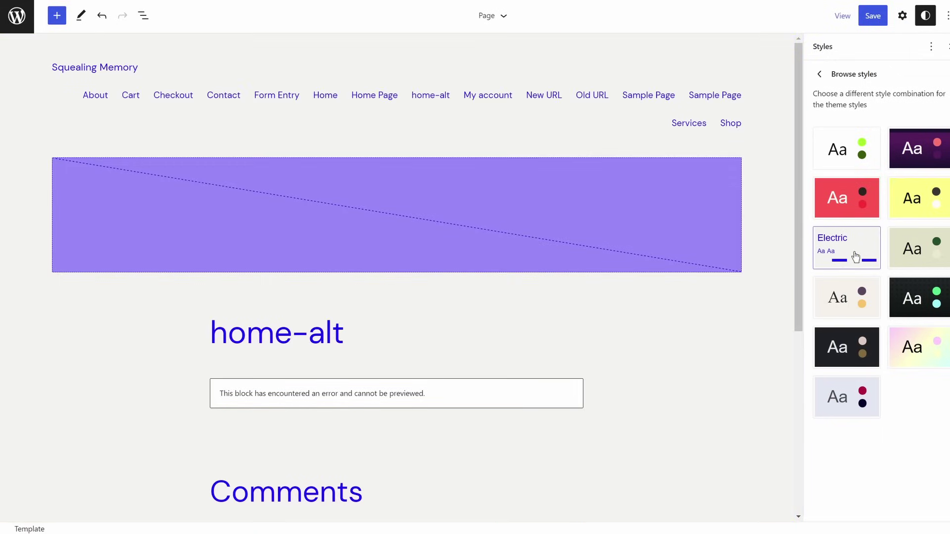
pyautogui.click(926, 254)
pyautogui.click(861, 296)
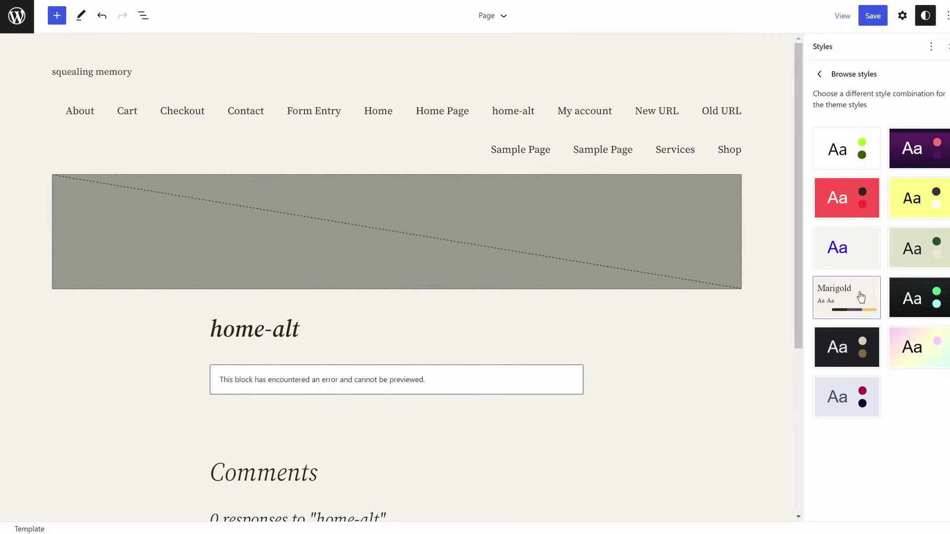
pyautogui.click(916, 296)
pyautogui.click(847, 344)
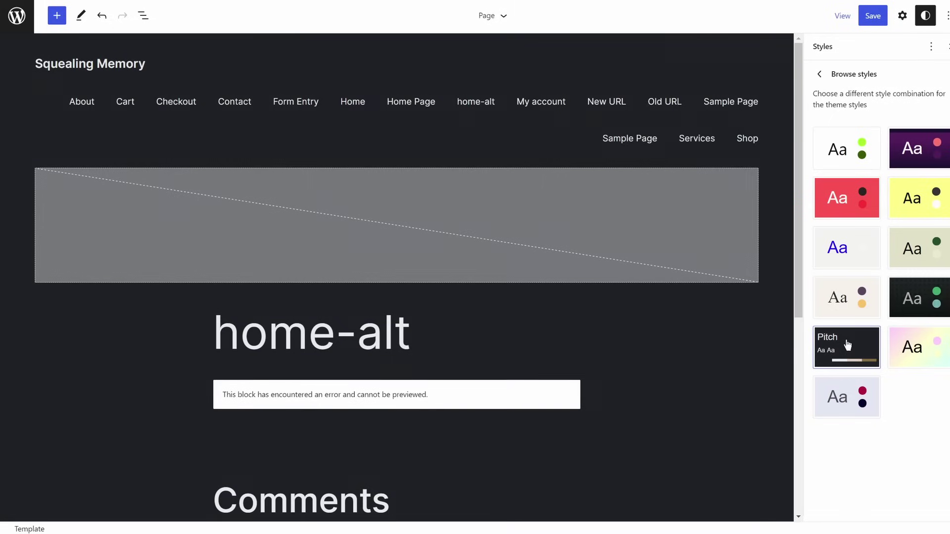
pyautogui.click(912, 350)
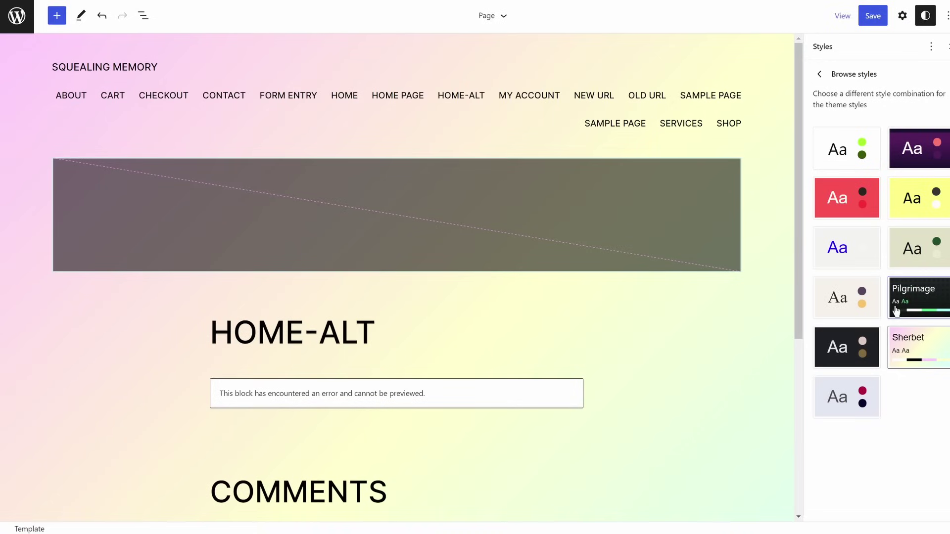
pyautogui.hotkey('ctrl', 'z')
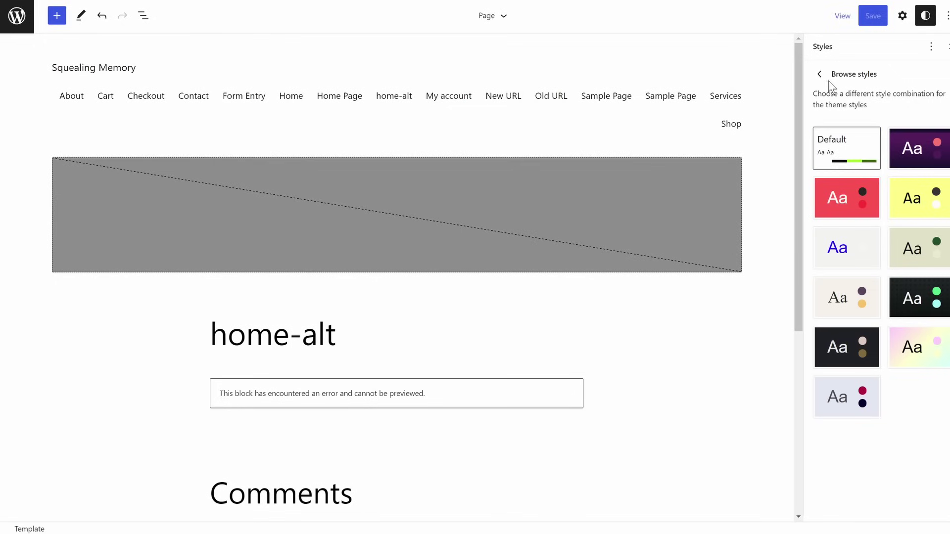
# Step: Look through the Typography, Colors and Layout style panels, returning to the Styles overview each time
pyautogui.click(819, 74)
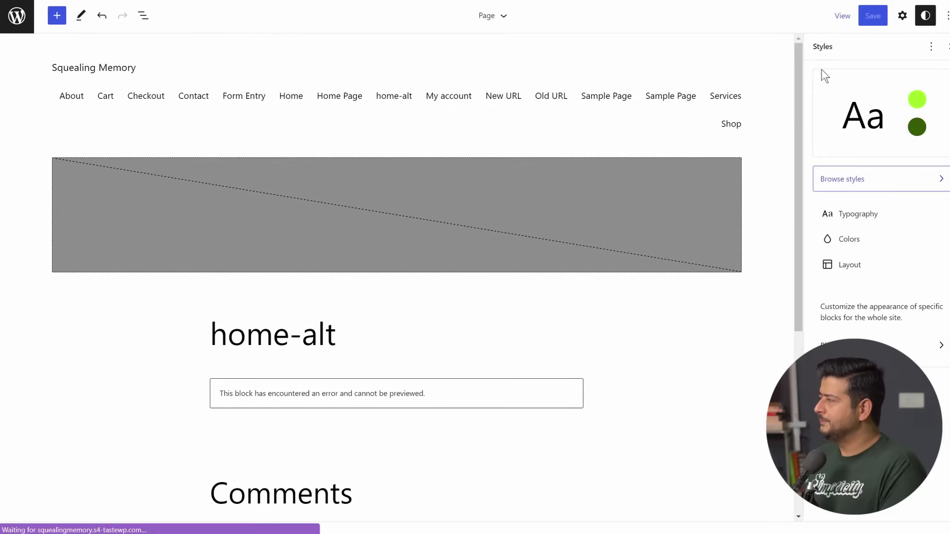
pyautogui.click(859, 220)
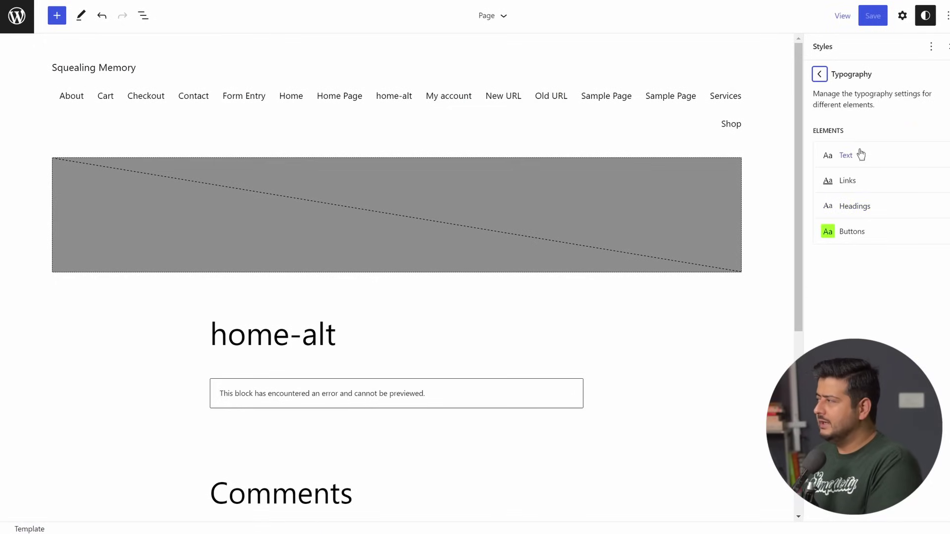
pyautogui.click(821, 74)
pyautogui.click(865, 242)
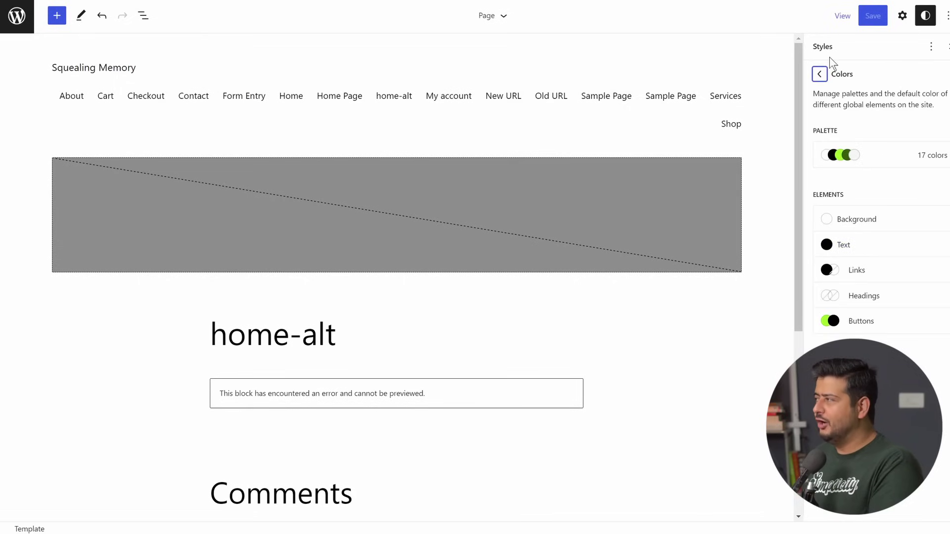
pyautogui.click(819, 74)
pyautogui.click(860, 266)
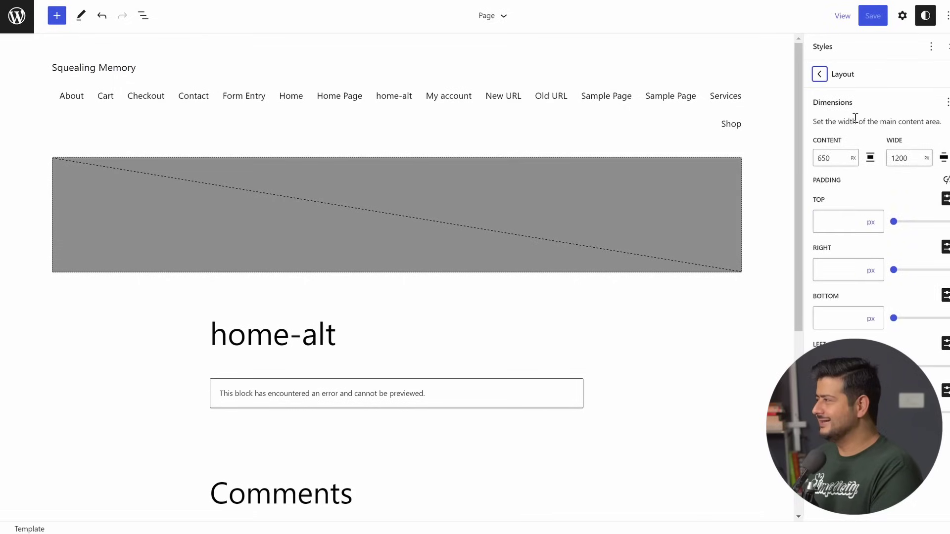
pyautogui.click(819, 74)
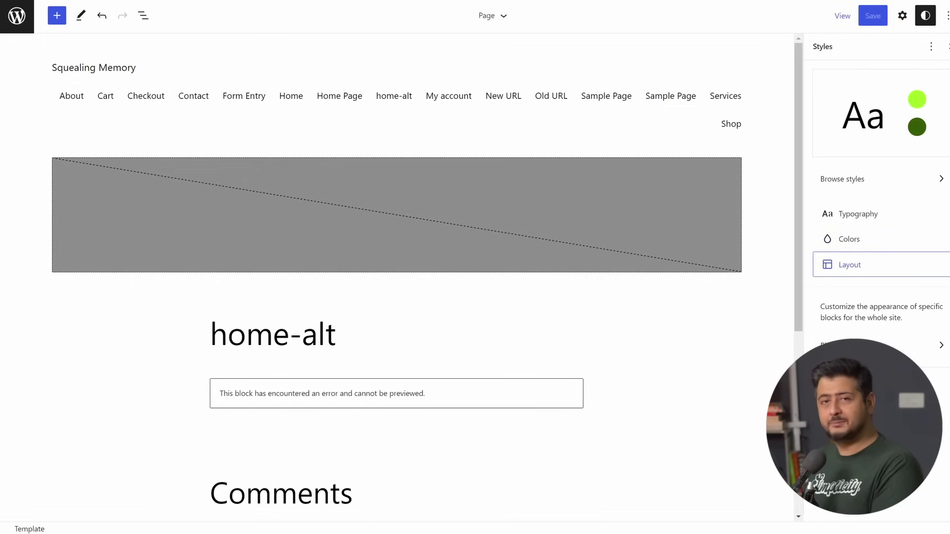